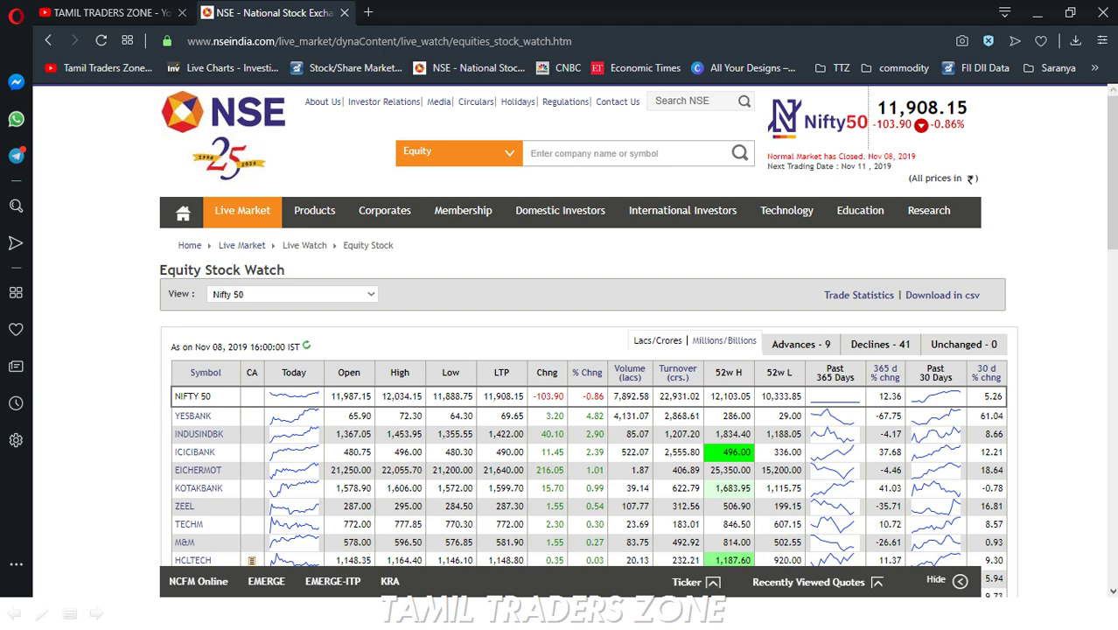
key(alt+Tab)
key(alt+Tab)
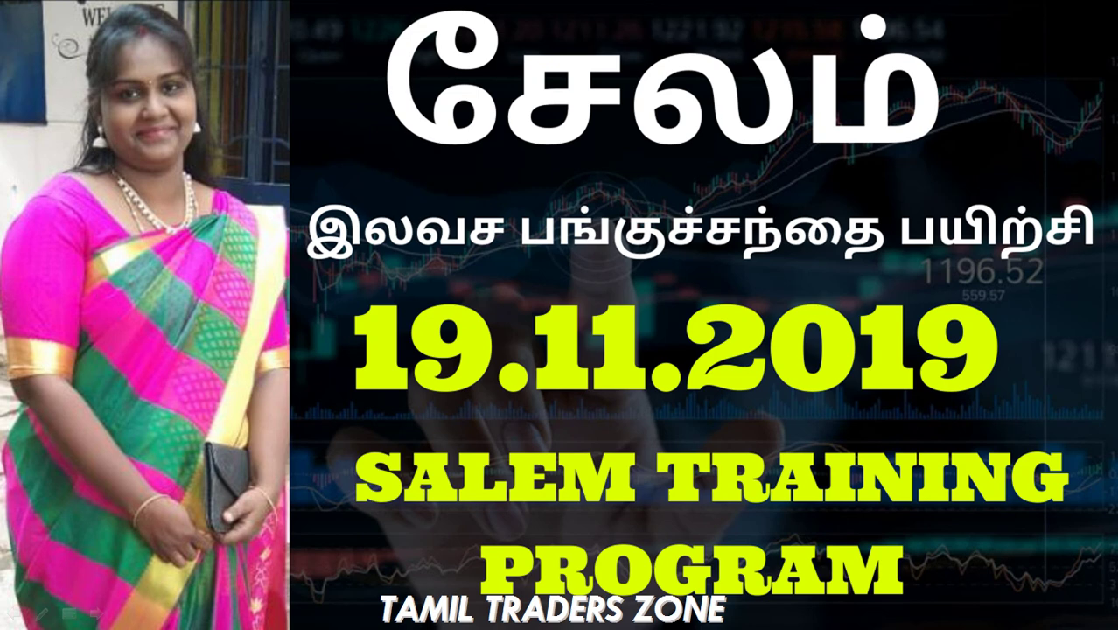
key(alt+Tab)
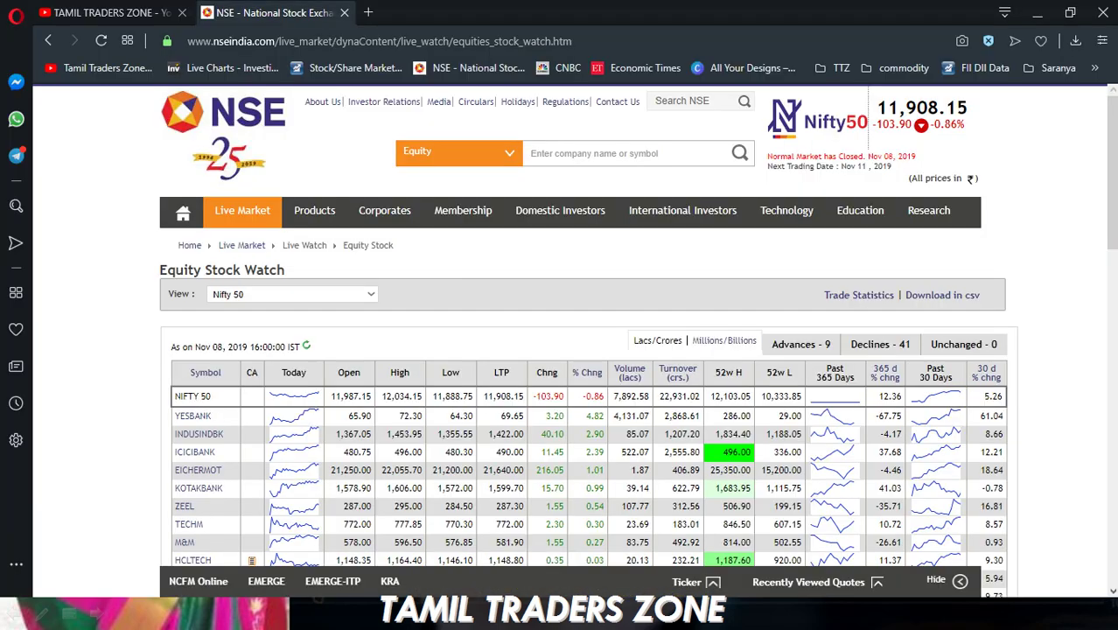
Switch to the blank Excel workbook Book1 and enter 10000 in D2 and 30% in F2
mouse_move(560, 210)
key(alt+Tab)
key(Tab)
key(Tab)
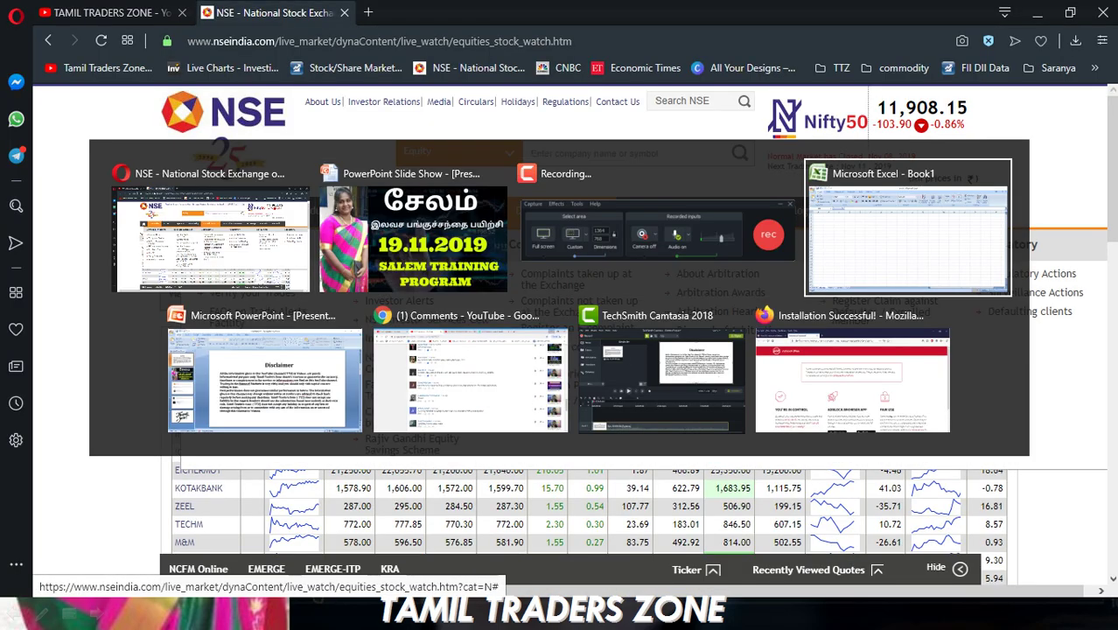
text(10000)
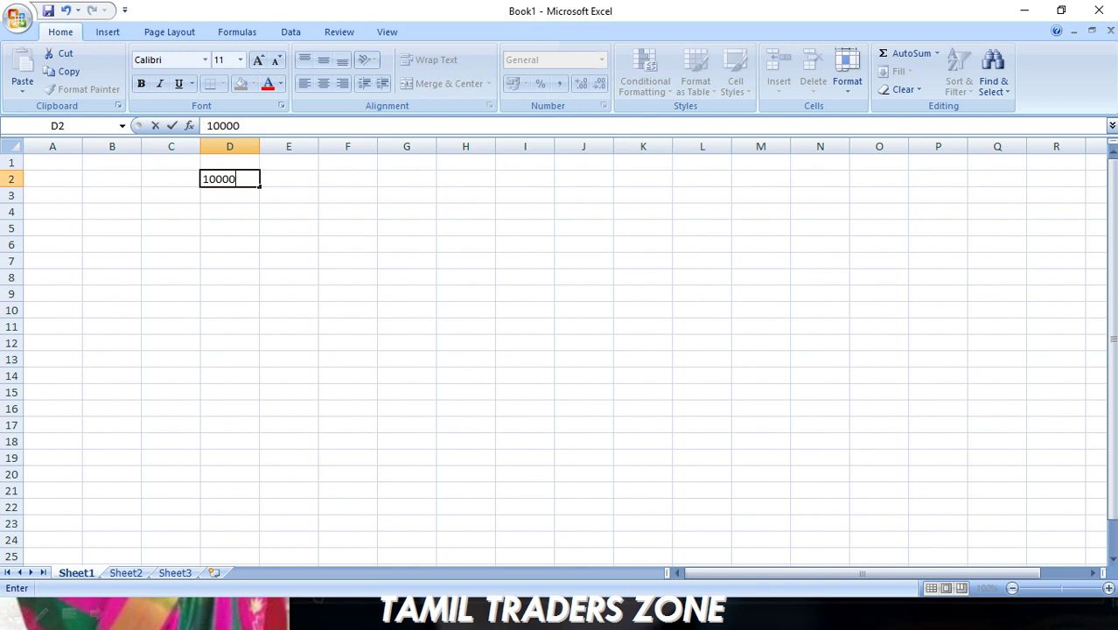
key(Tab)
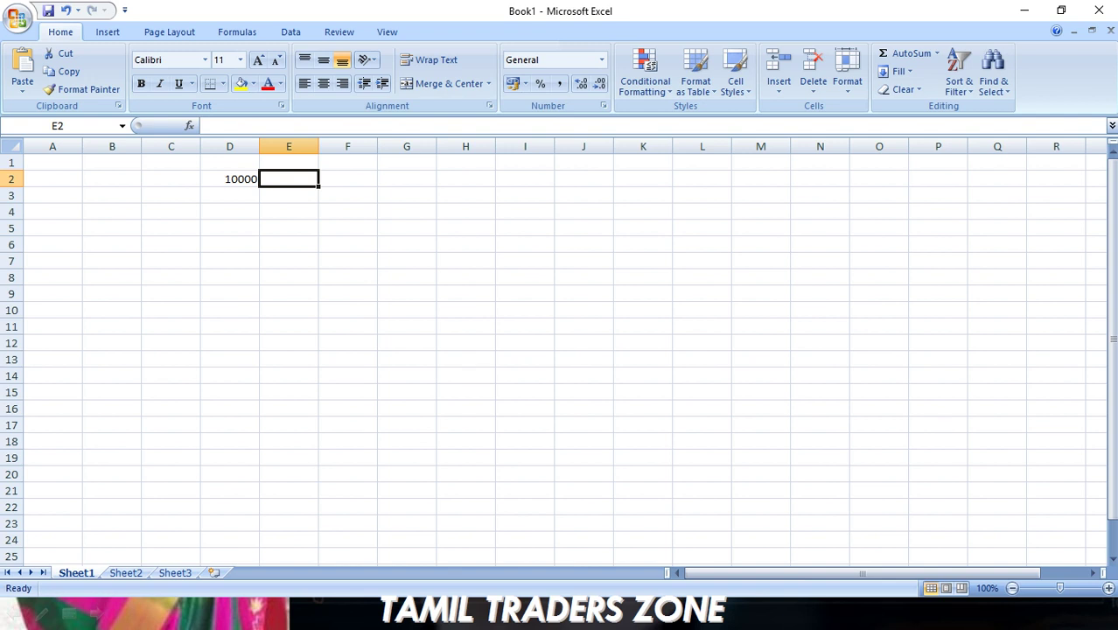
key(Right)
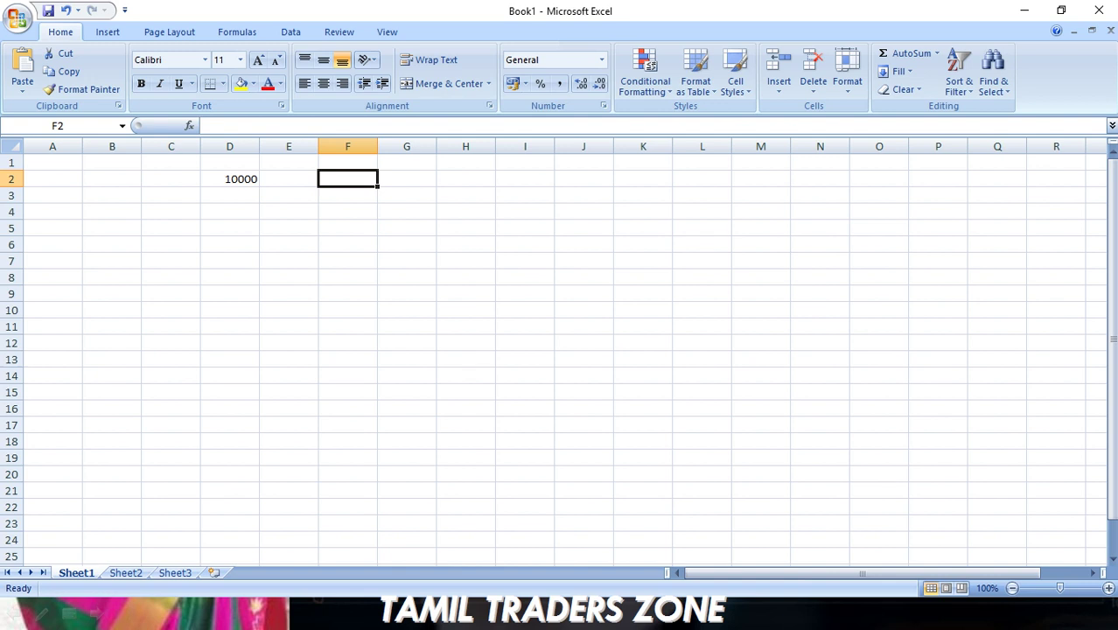
text(30%)
key(Return)
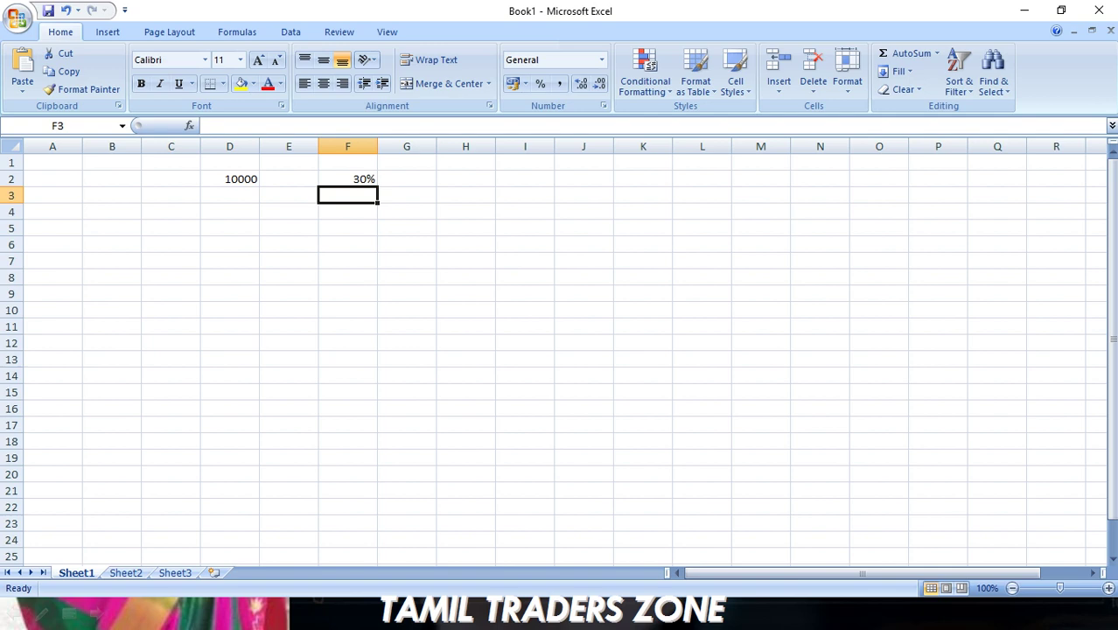
key(alt+Tab)
key(alt+Tab)
key(alt+Tab)
Enter 3000 in cell H2 and 1000 in cell I2
key(Right)
key(Up)
key(Right)
text(3000)
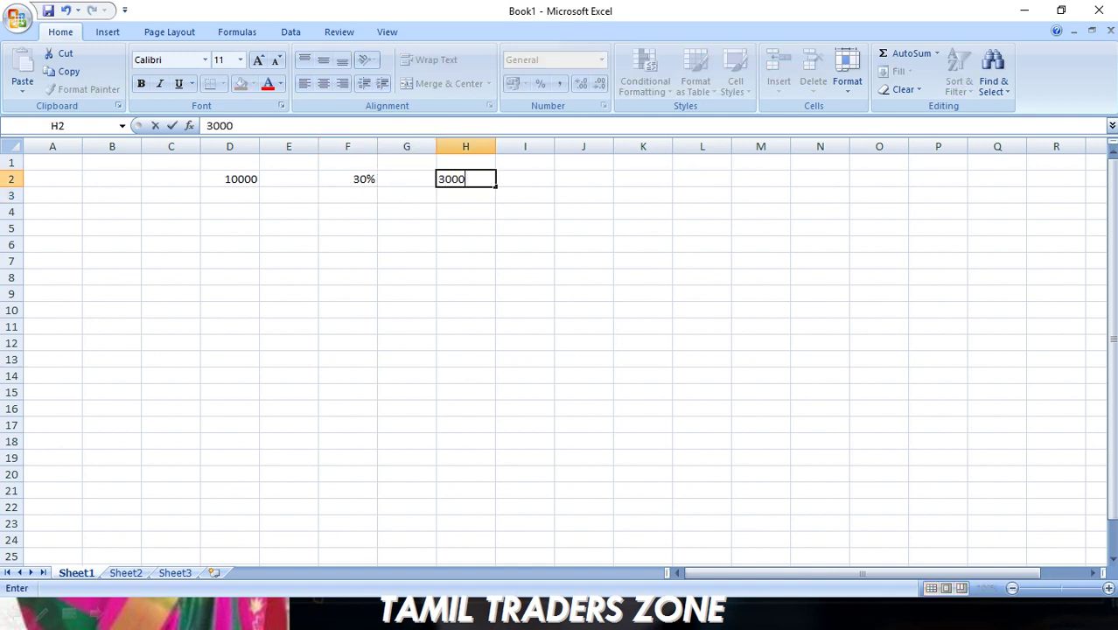
key(Return)
key(Right)
key(Up)
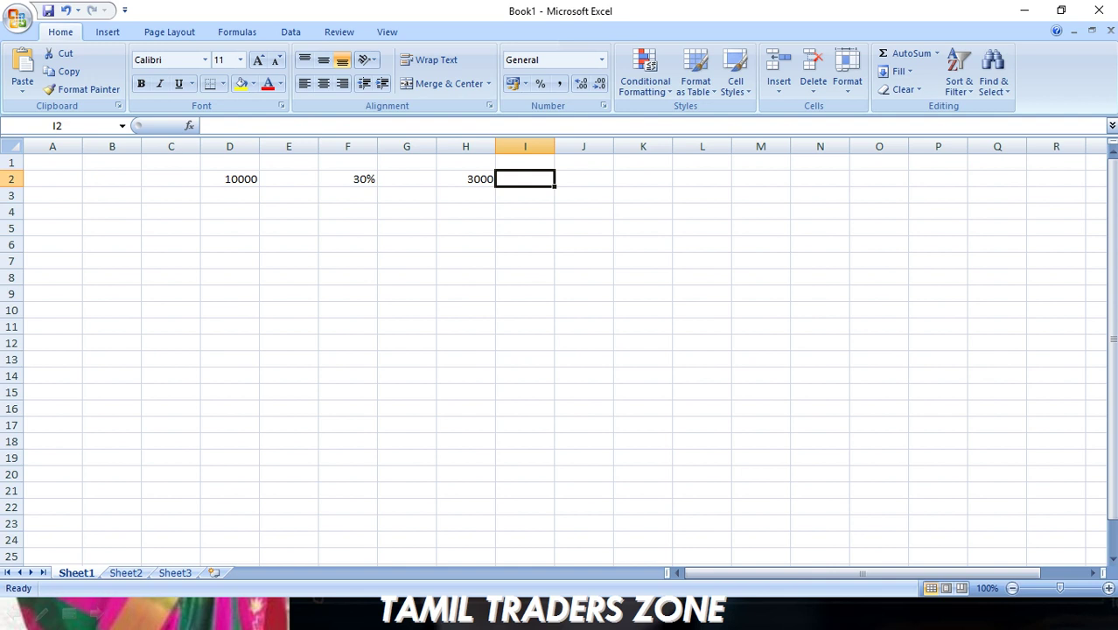
text(1000)
key(Return)
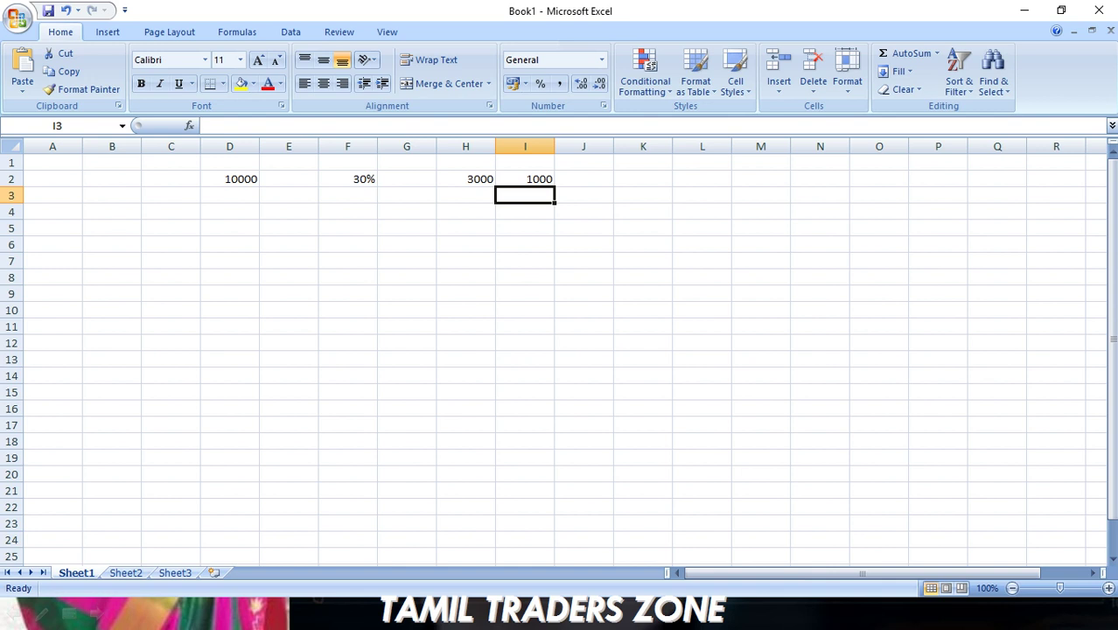
Enter =12 in cell J2 and 12000 in cell K2
key(Right)
key(Up)
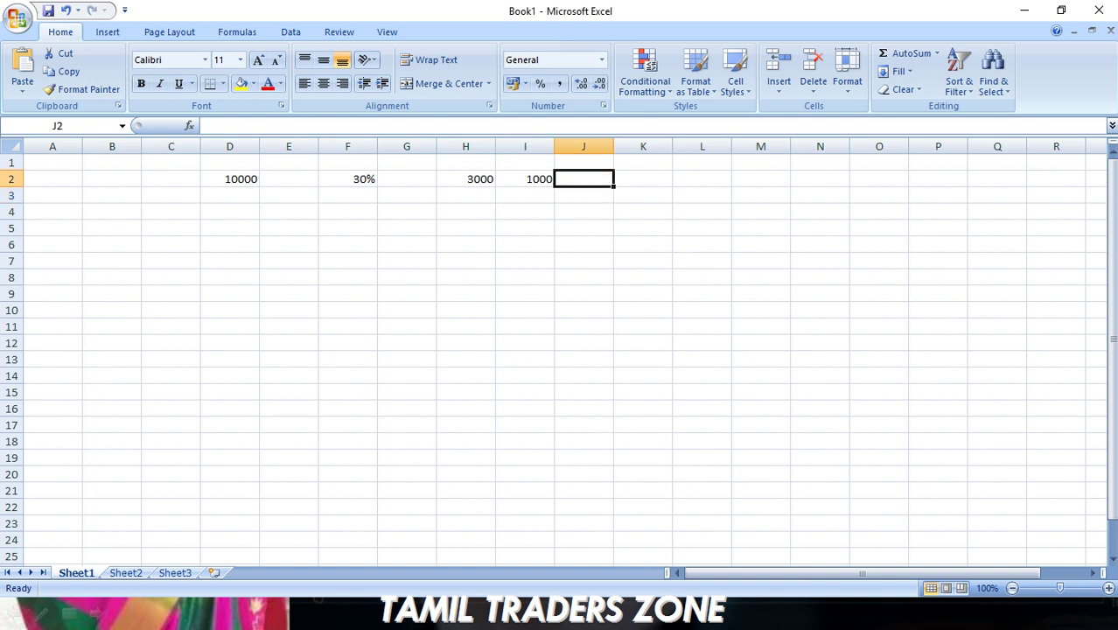
text(=12)
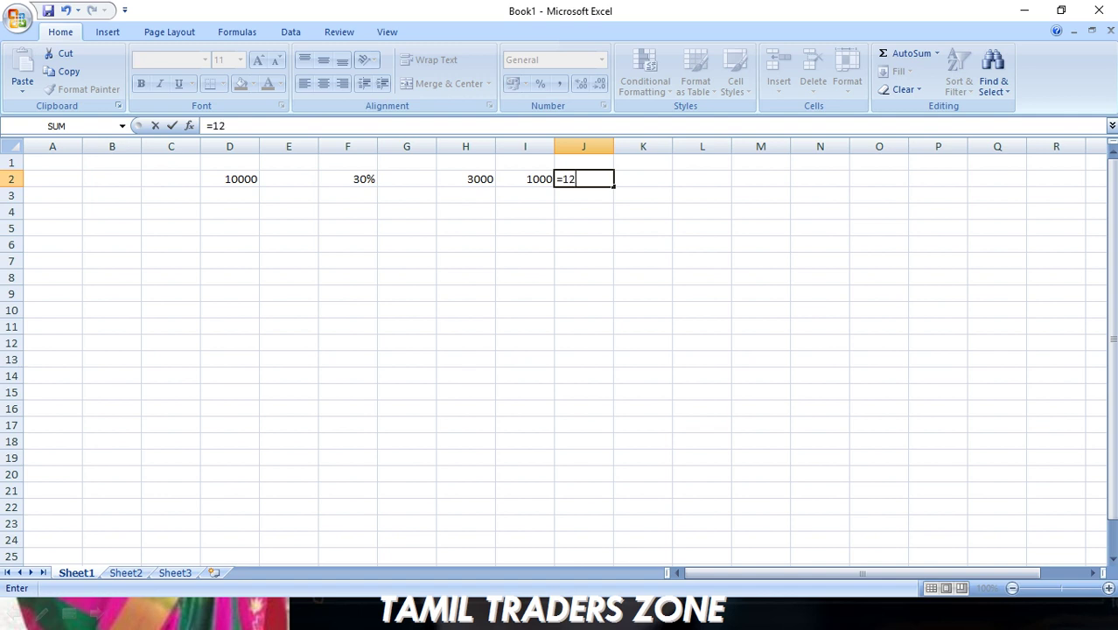
key(Right)
text(12000)
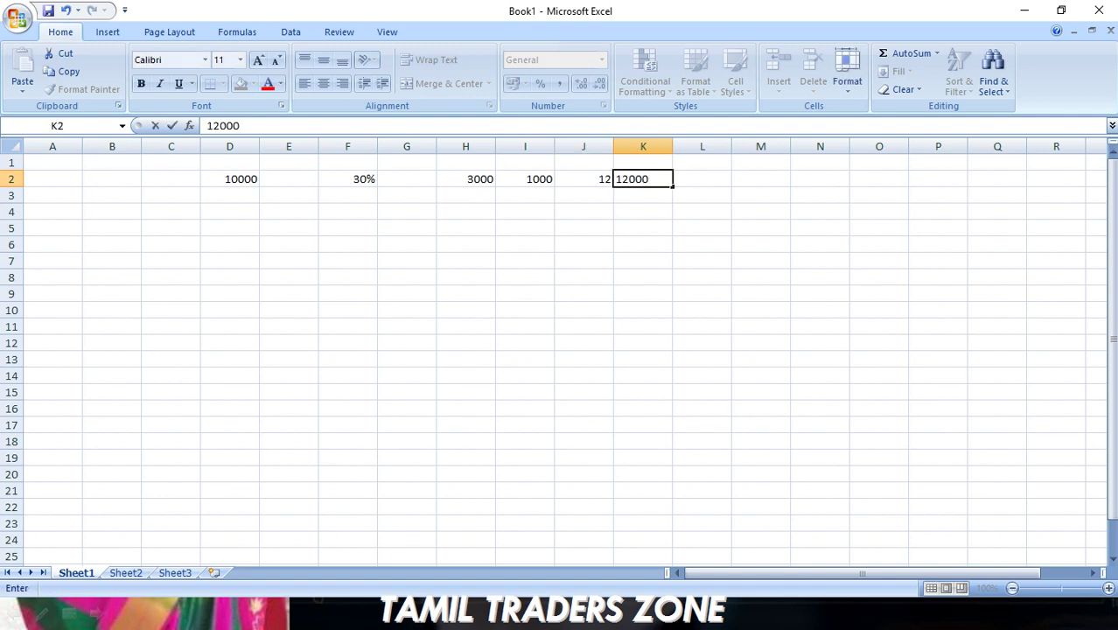
key(Right)
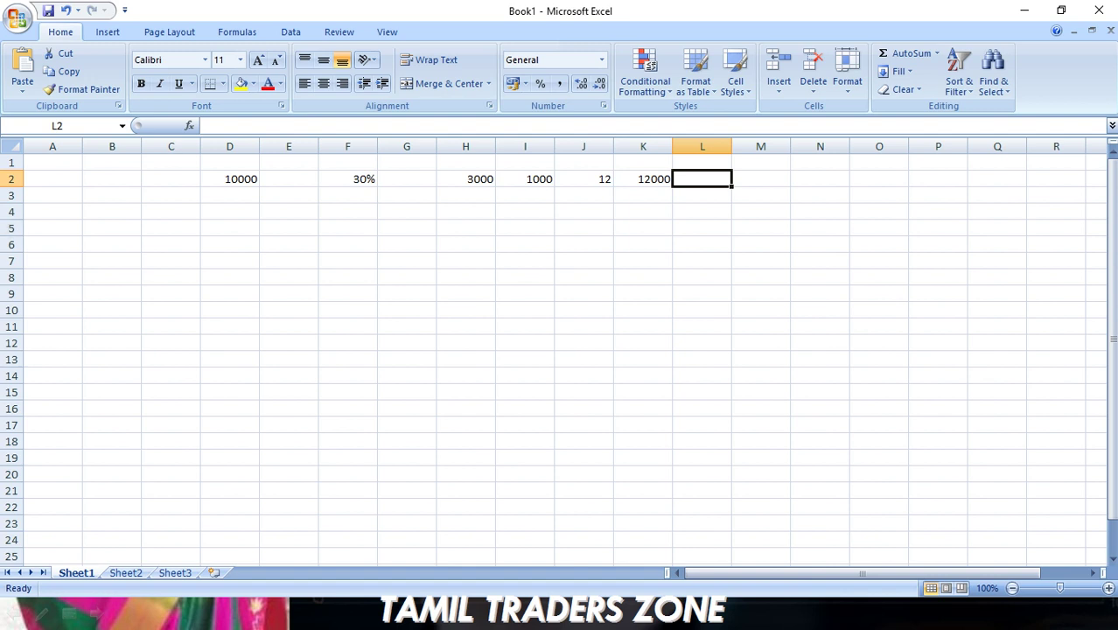
Change D2 to 15000 and calculate 30% of it in E2 with the formula =D2*30%
click(230, 178)
text(15000)
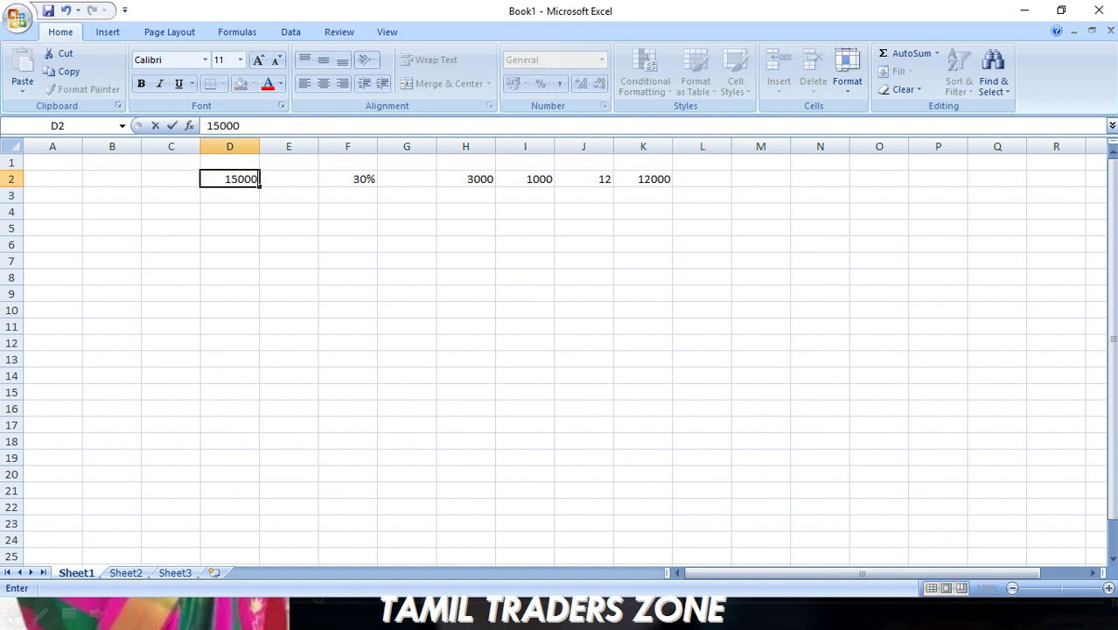
key(Tab)
text(=D2)
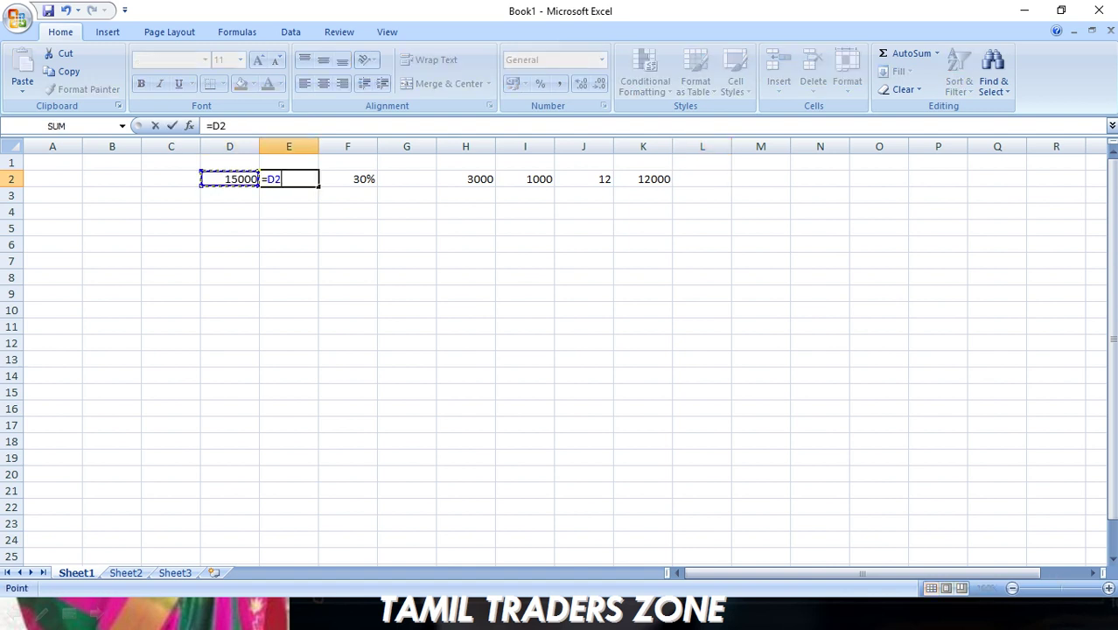
text(*30%)
key(Return)
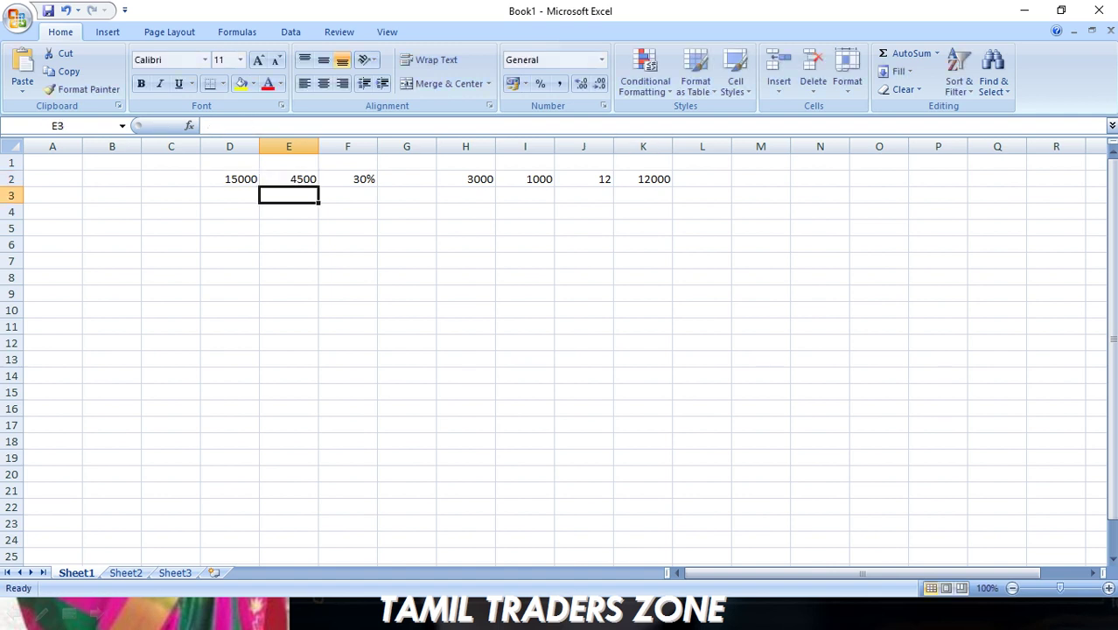
Change the yearly amount in cell K2 to 15000
drag(525, 178, 643, 163)
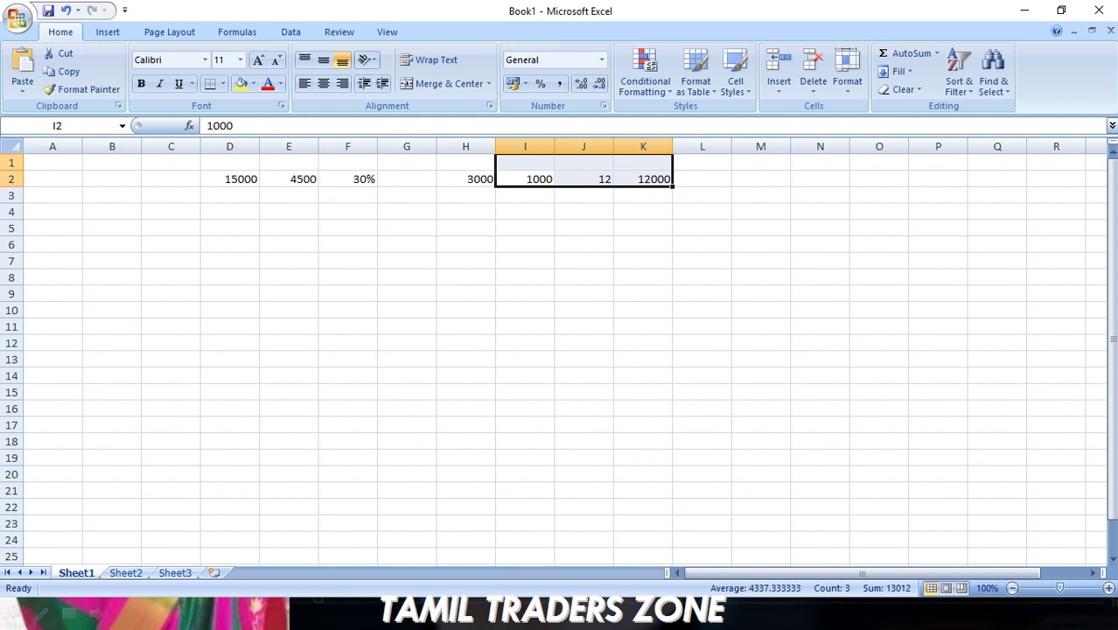
click(525, 178)
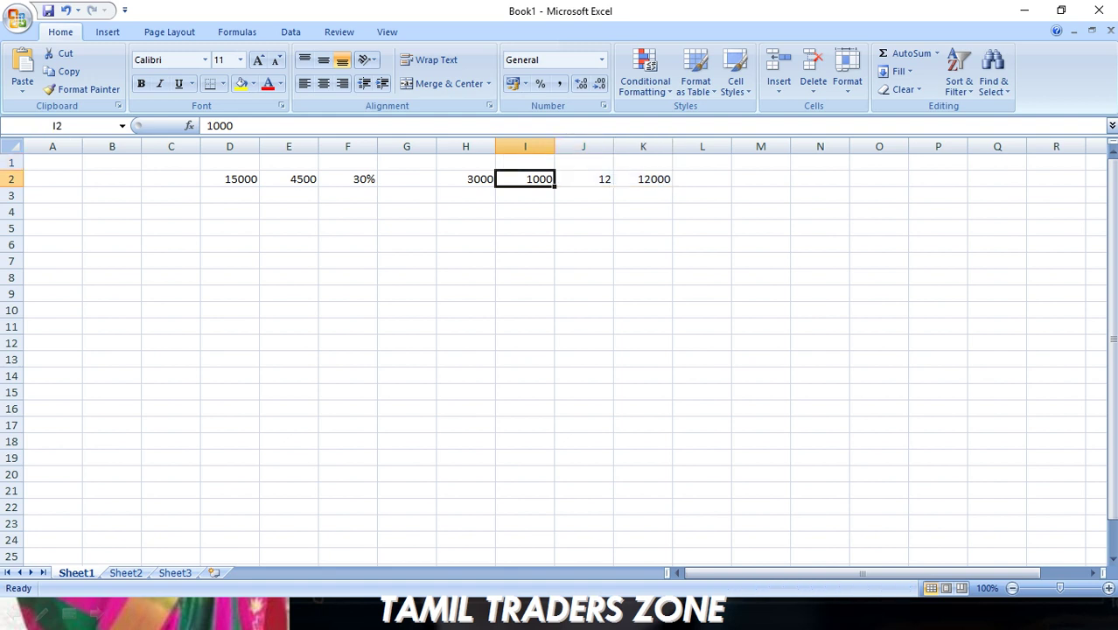
click(525, 195)
click(524, 178)
click(583, 178)
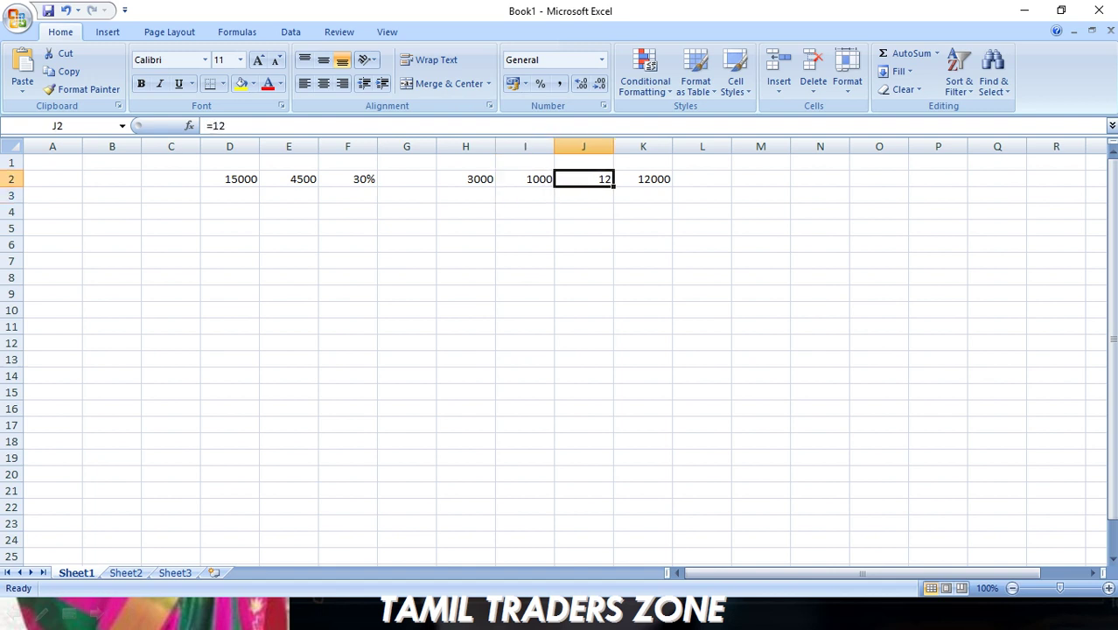
click(643, 179)
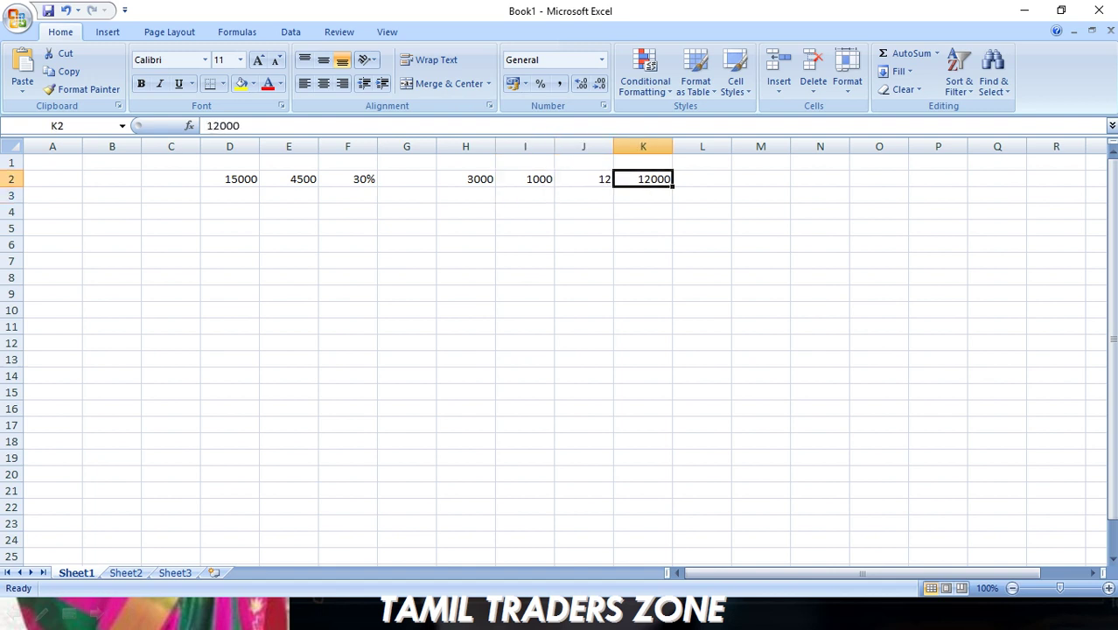
text(15000)
key(Return)
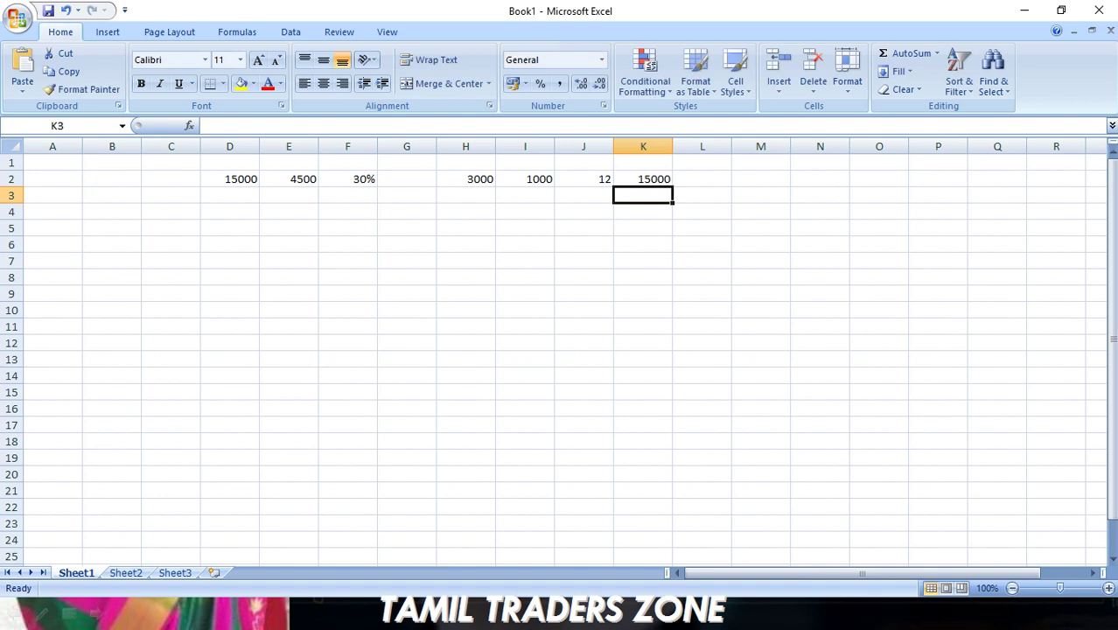
Enter 1500, 2000, 2500 and 3000 down column I in cells I3 to I6
click(525, 195)
text(1500)
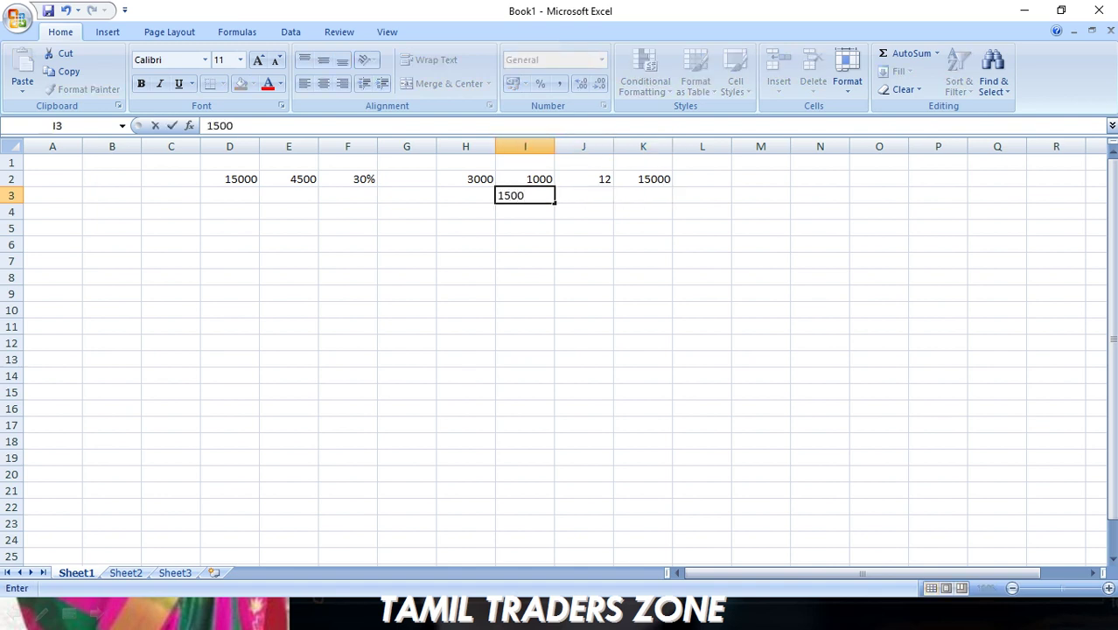
key(Return)
text(2)
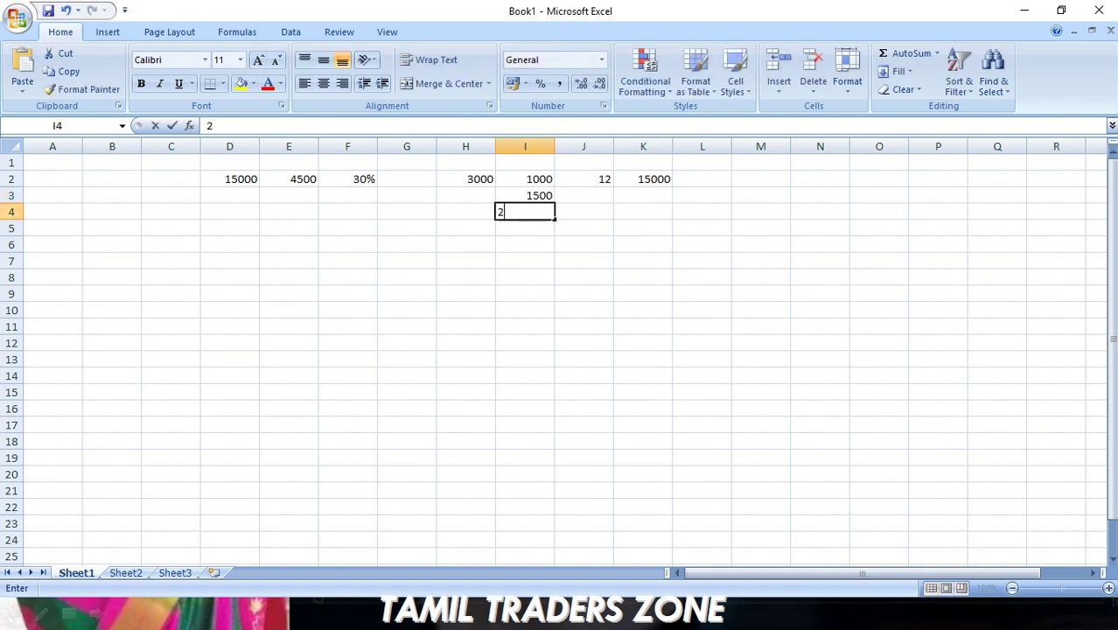
text(000)
key(Return)
text(2500)
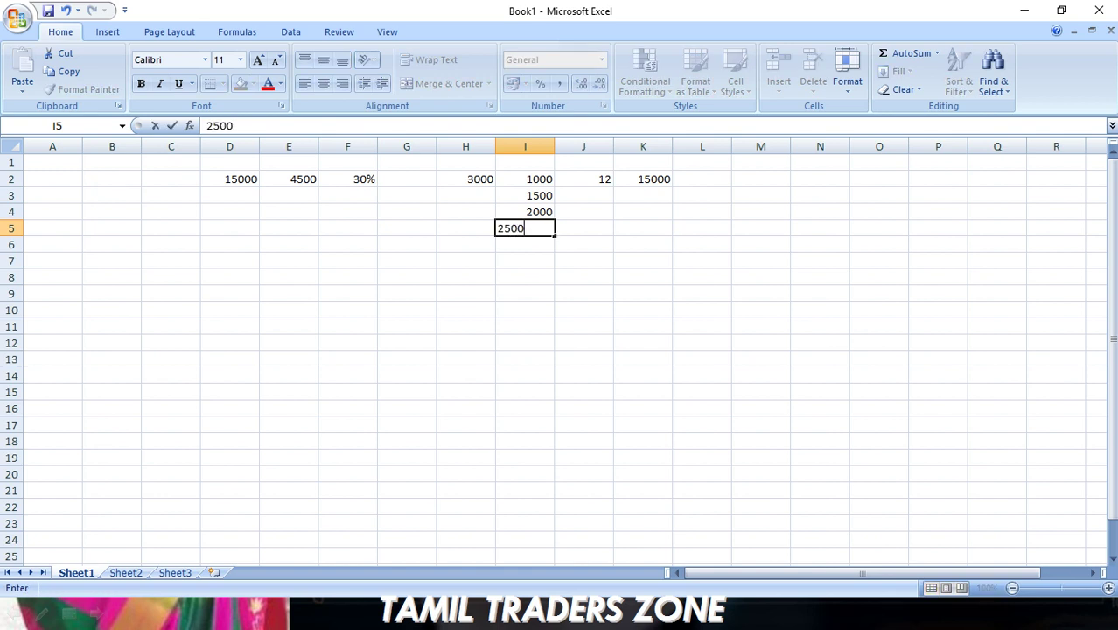
key(Return)
text(3000)
key(Tab)
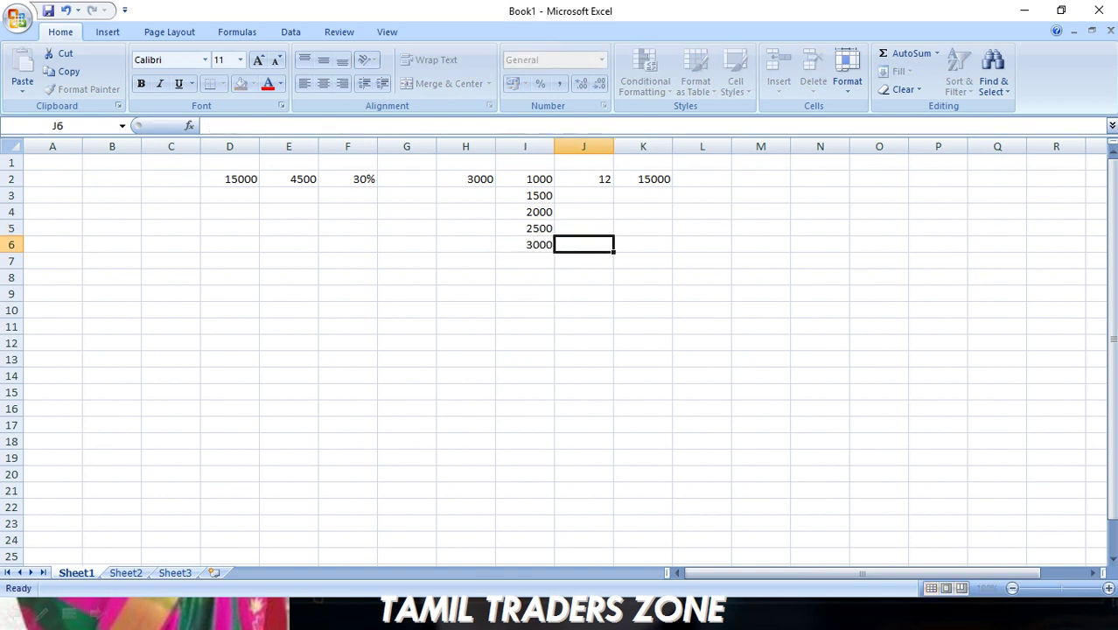
Fill the 12 from J2 down through J6
key(Up)
key(Up)
key(Up)
key(Up)
key(shift+Down)
key(shift+Down)
key(shift+Down)
key(shift+Down)
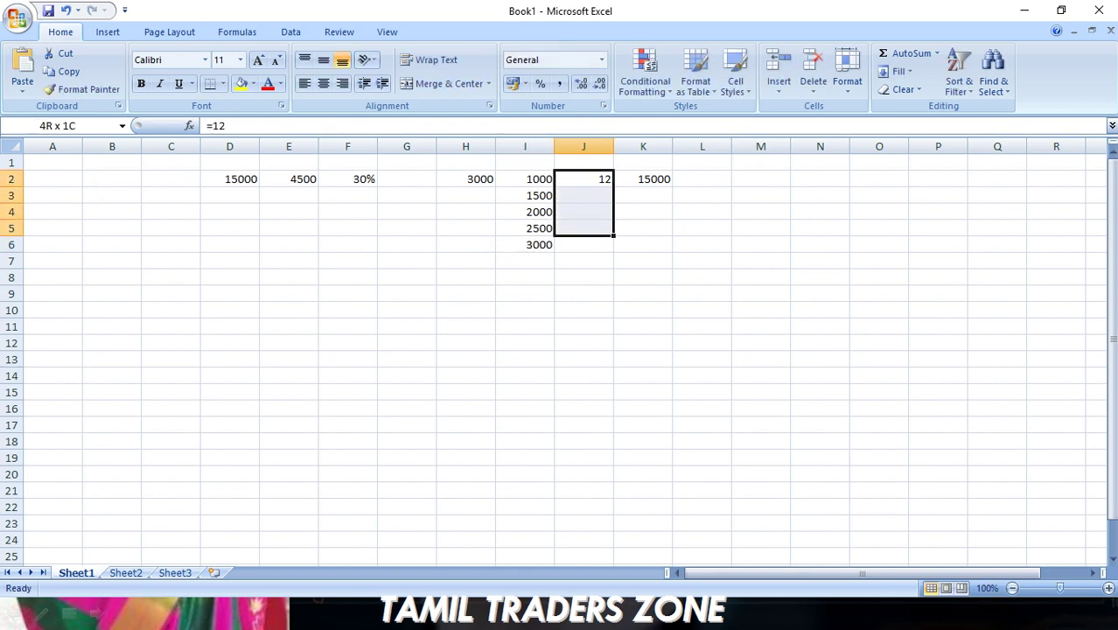
key(ctrl+d)
Fill the 15000 from K2 down through K6
key(Right)
key(shift+Down)
key(shift+Down)
key(shift+Down)
key(shift+Down)
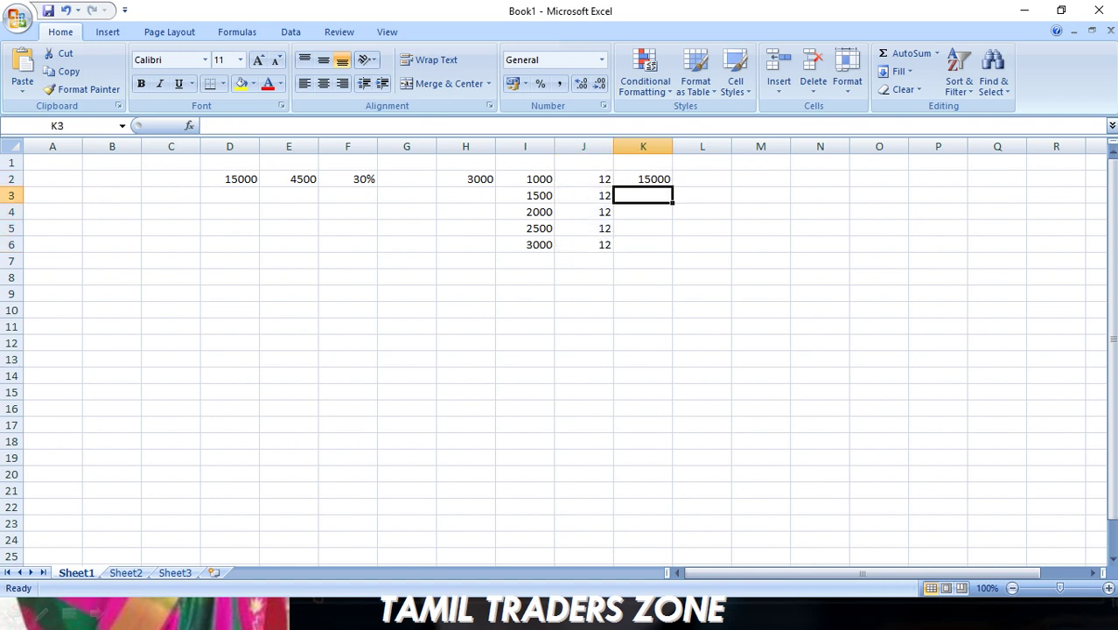
key(ctrl+d)
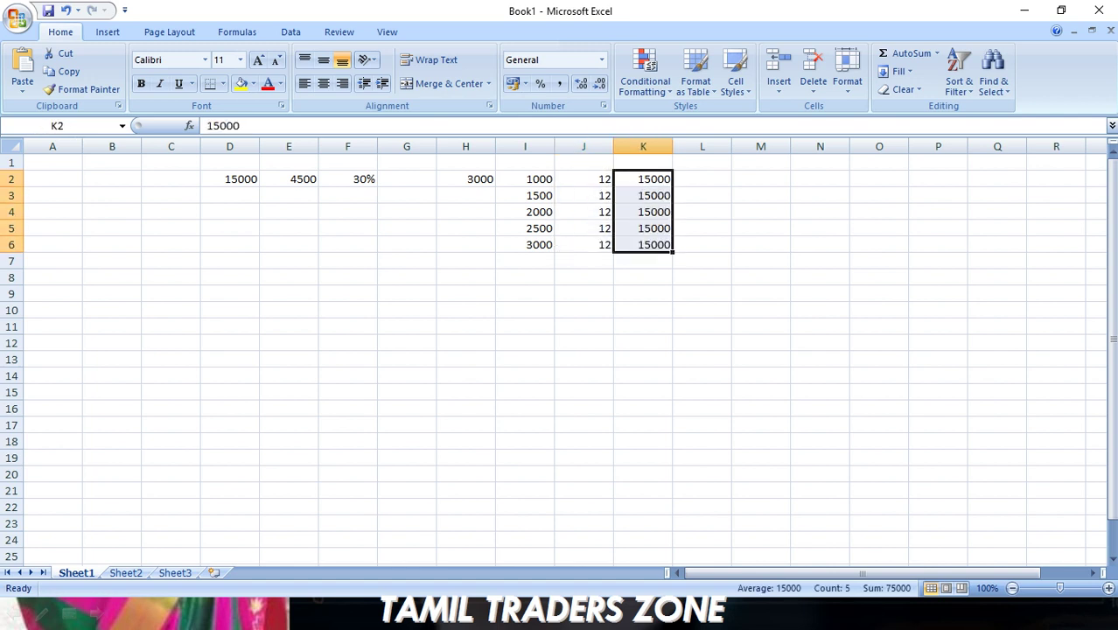
Replace the value in K3 with the formula =I3*J3
key(Down)
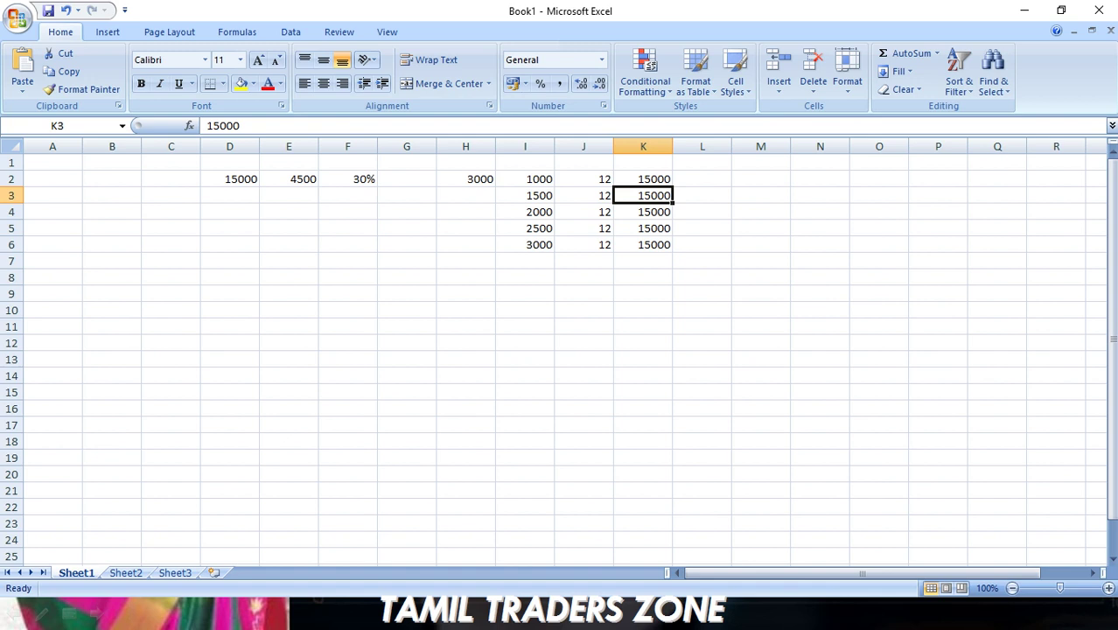
text(=)
key(Left)
key(Left)
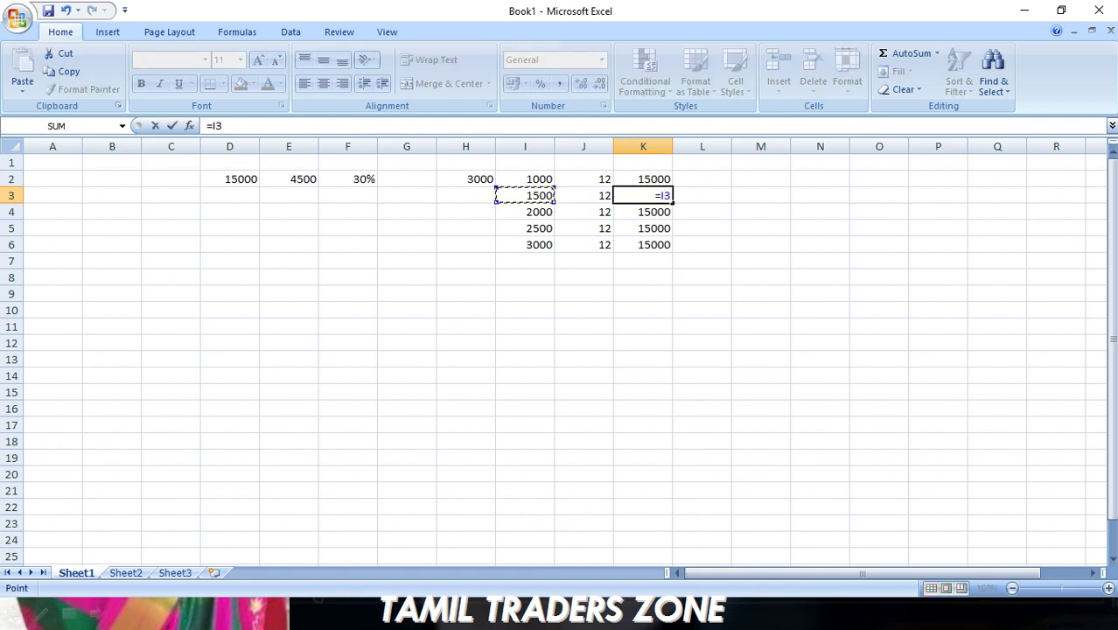
text(*)
key(Left)
key(Return)
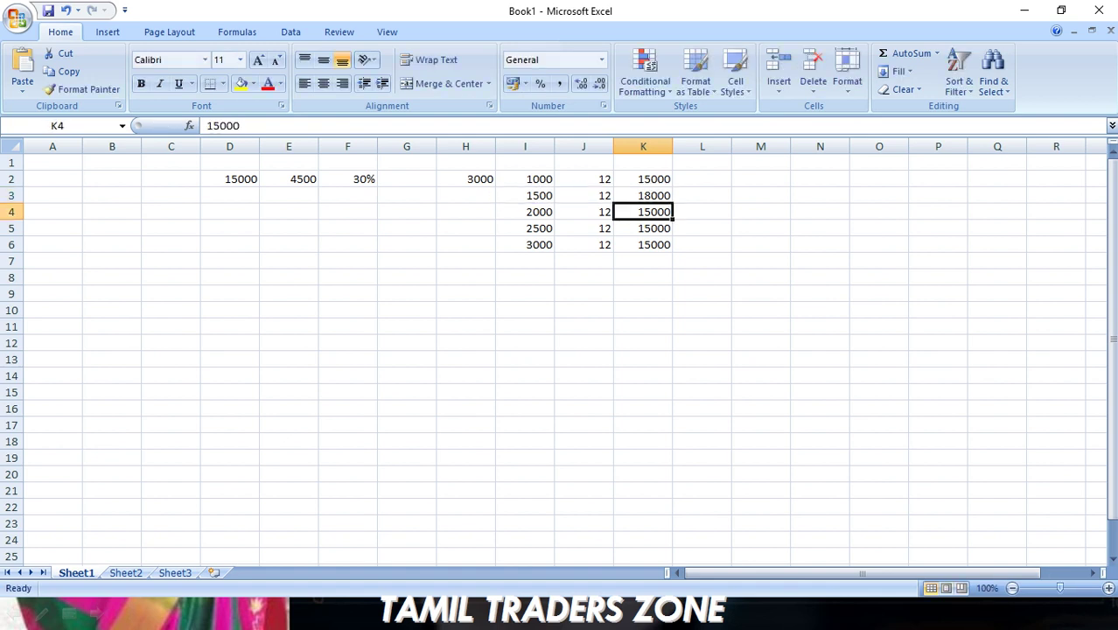
Copy the multiplication formula from K3 down through K6
click(643, 195)
drag(673, 203, 665, 230)
click(683, 245)
click(643, 211)
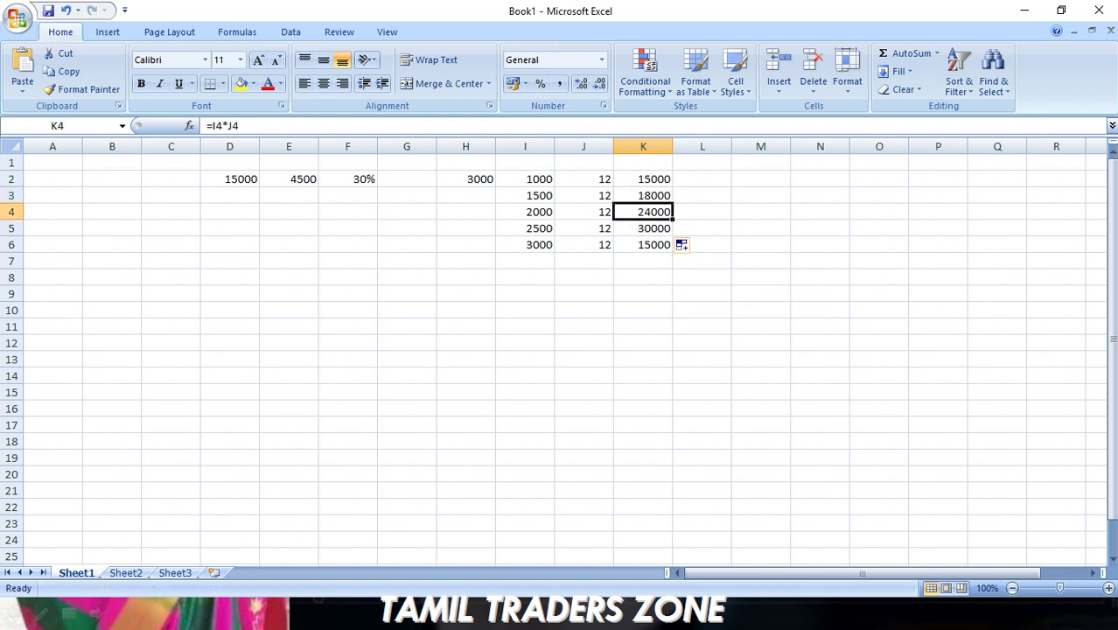
click(643, 228)
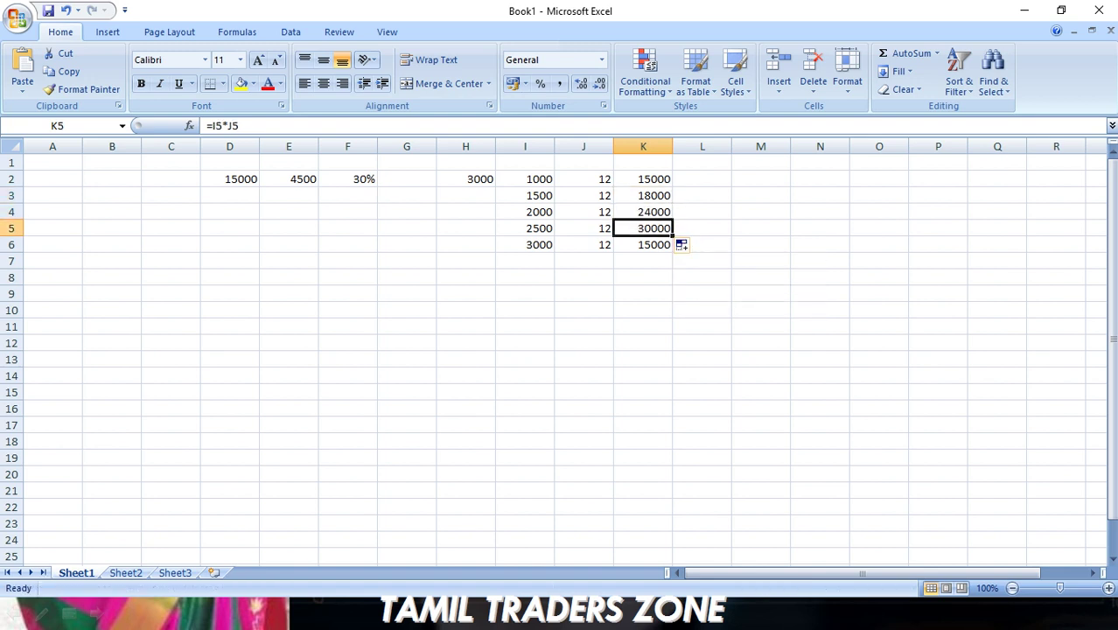
drag(673, 235, 673, 250)
click(760, 245)
drag(643, 178, 643, 261)
click(643, 245)
click(643, 277)
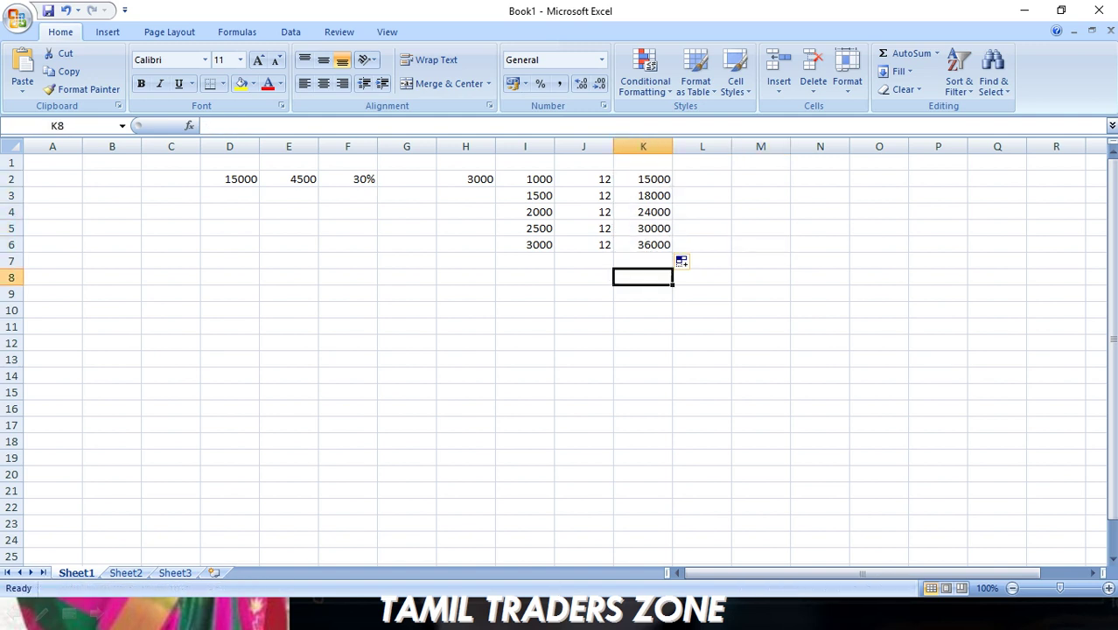
Total the yearly amounts in K8 with AutoSum over K2:K7
click(910, 54)
key(Return)
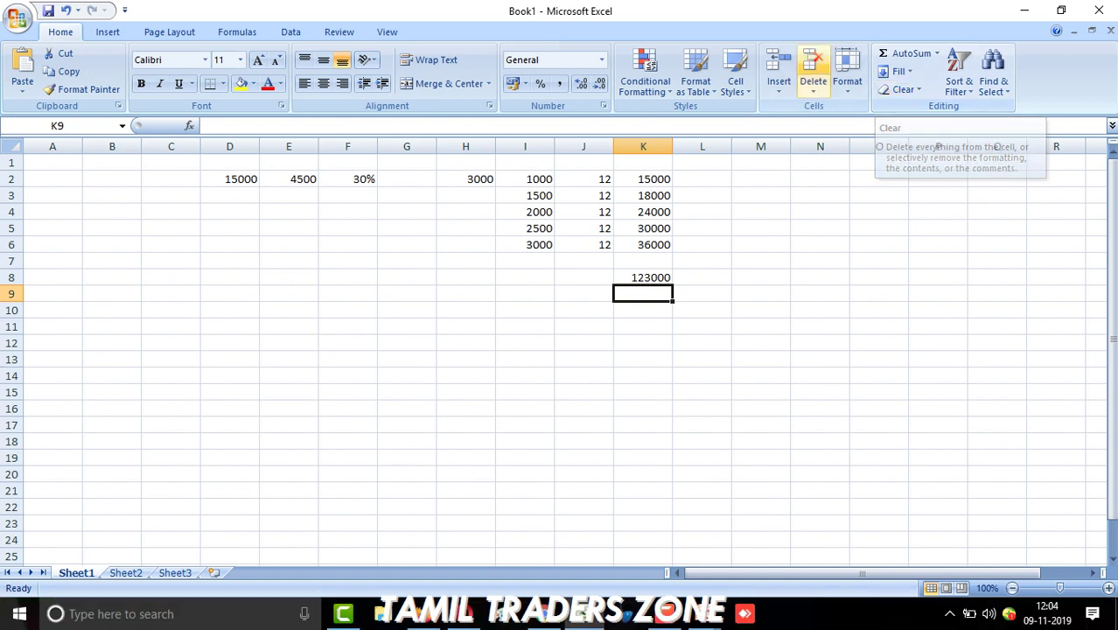
Overwrite the formulas in K3 through K6 with the values 22000, 27000, 35000 and 40000
click(643, 195)
text(22000)
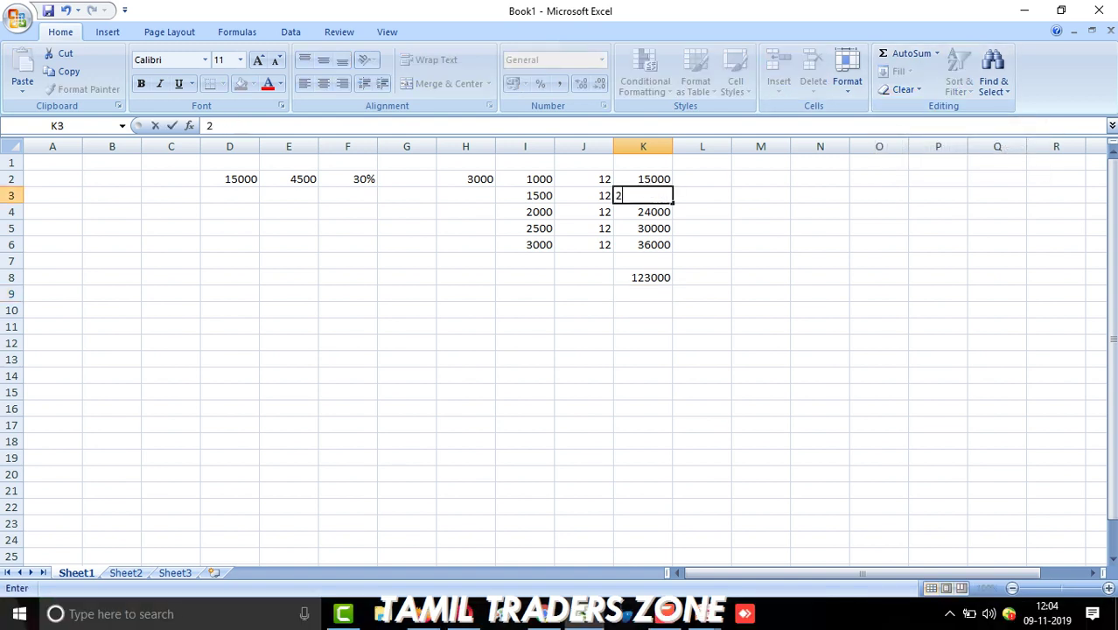
key(Return)
text(26)
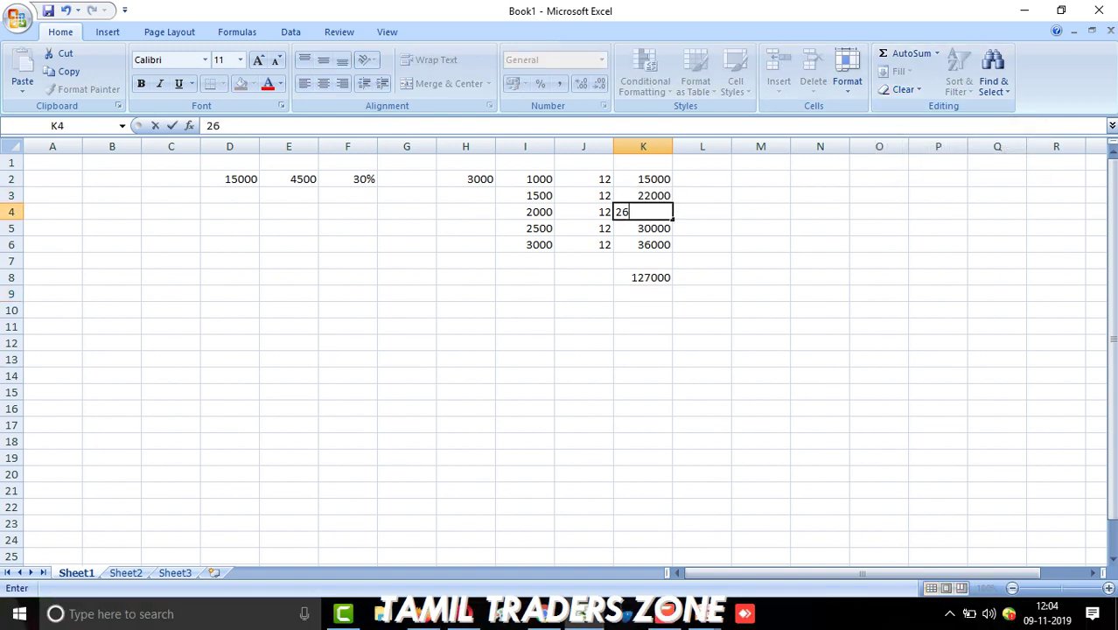
key(BackSpace)
text(7000)
key(Return)
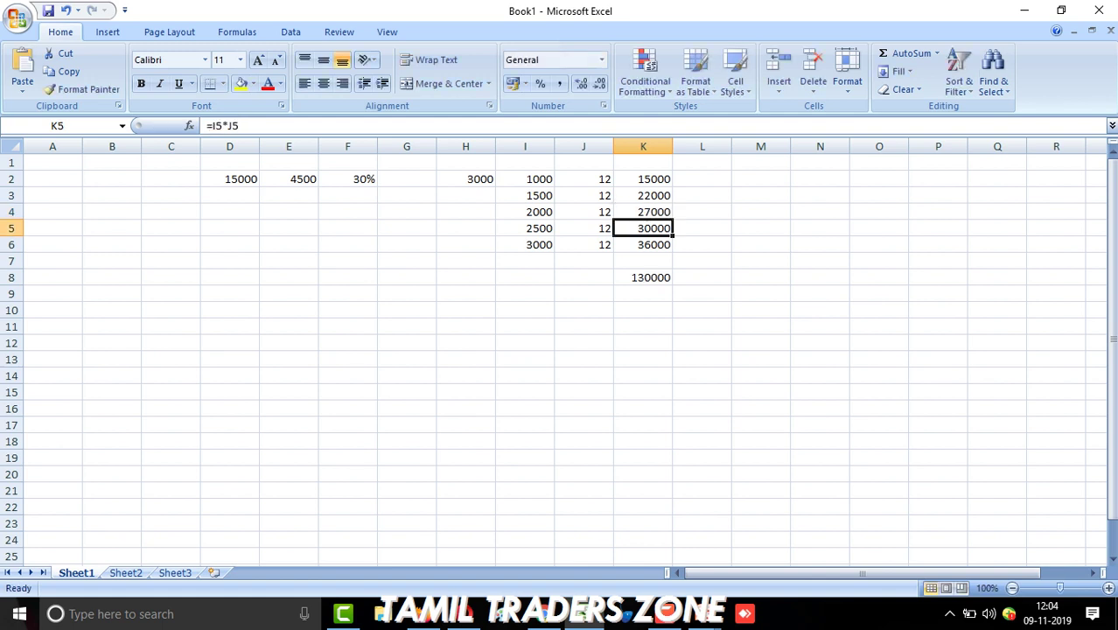
text(35000)
key(Return)
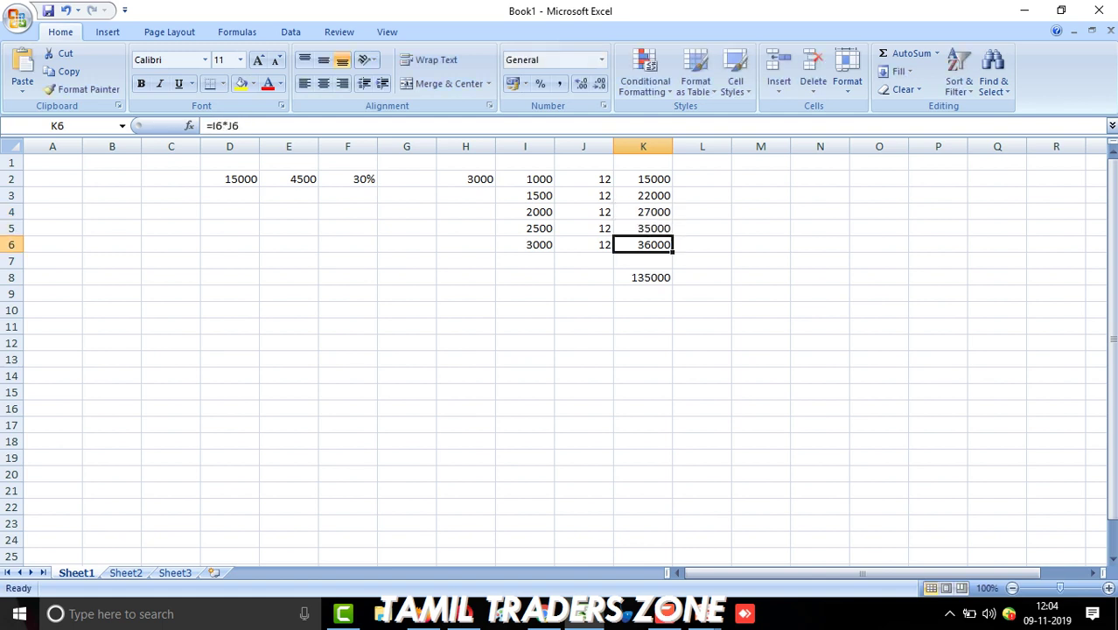
text(40000)
key(Return)
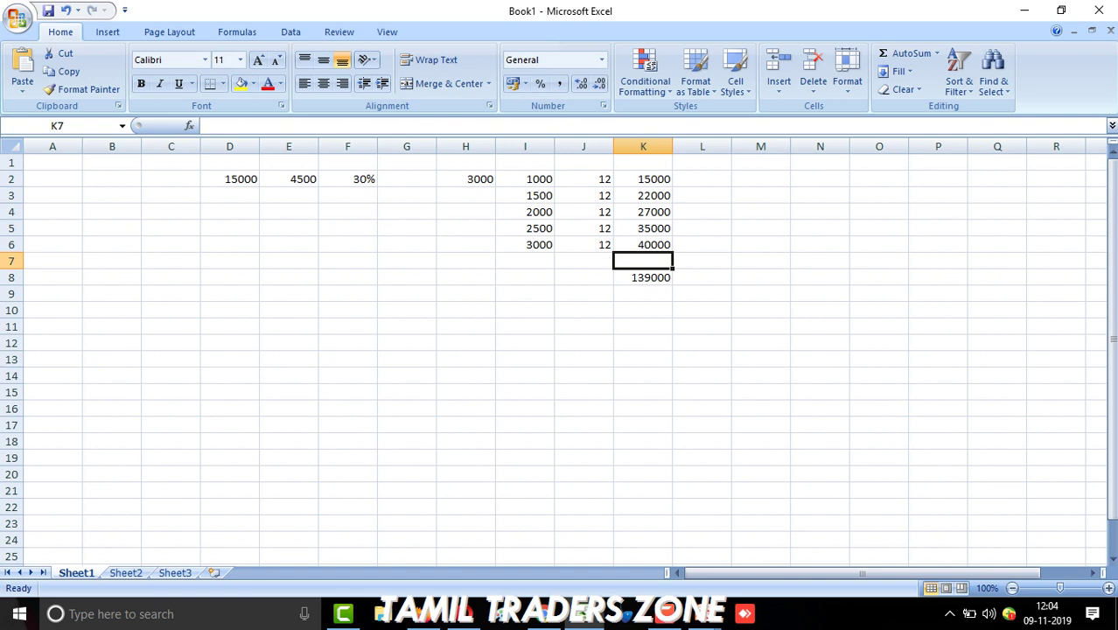
Re-enter the AutoSum of K2:K7 in K8 and check the amounts it covers
key(Down)
click(907, 53)
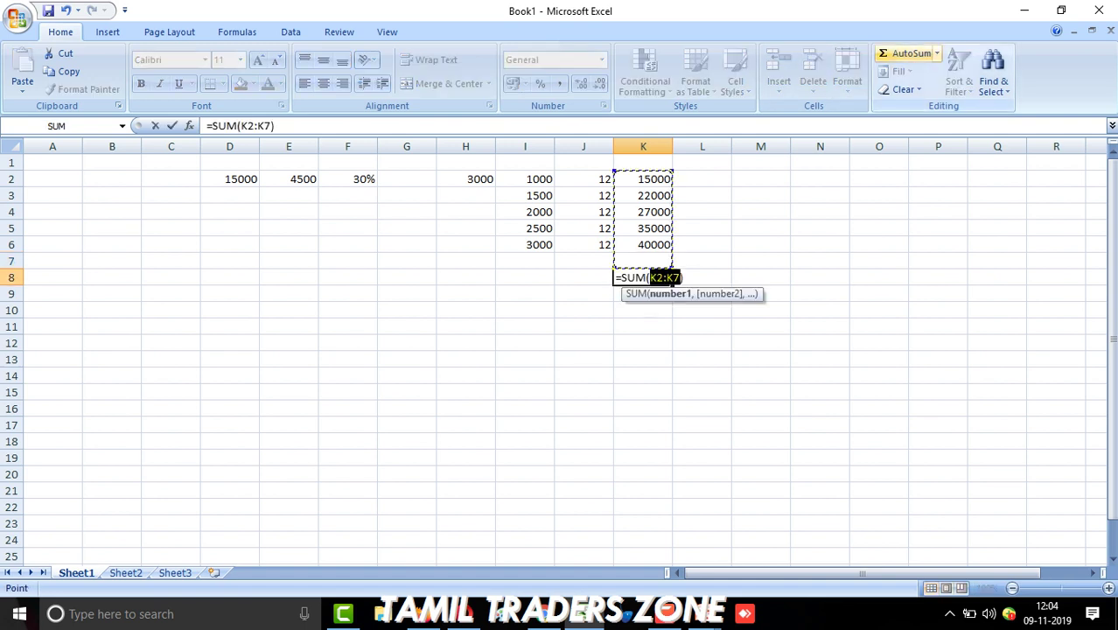
key(Return)
drag(643, 178, 642, 245)
click(643, 277)
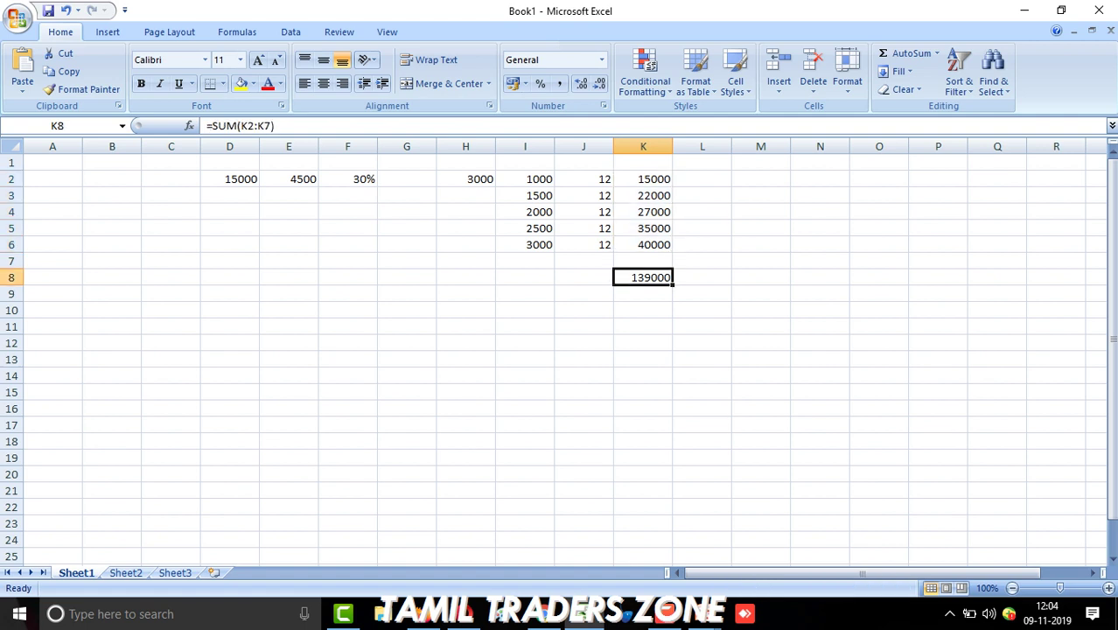
Calculate 8% of the column K total in L8 with the formula =K8*8%
click(702, 277)
text(=)
click(643, 277)
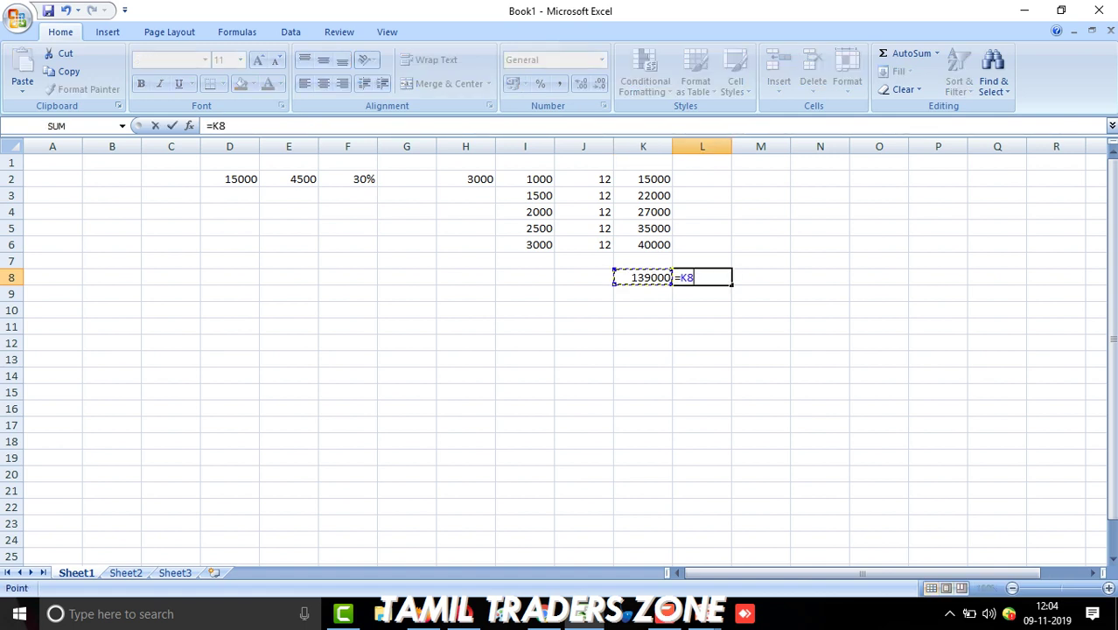
text(*8%)
key(Return)
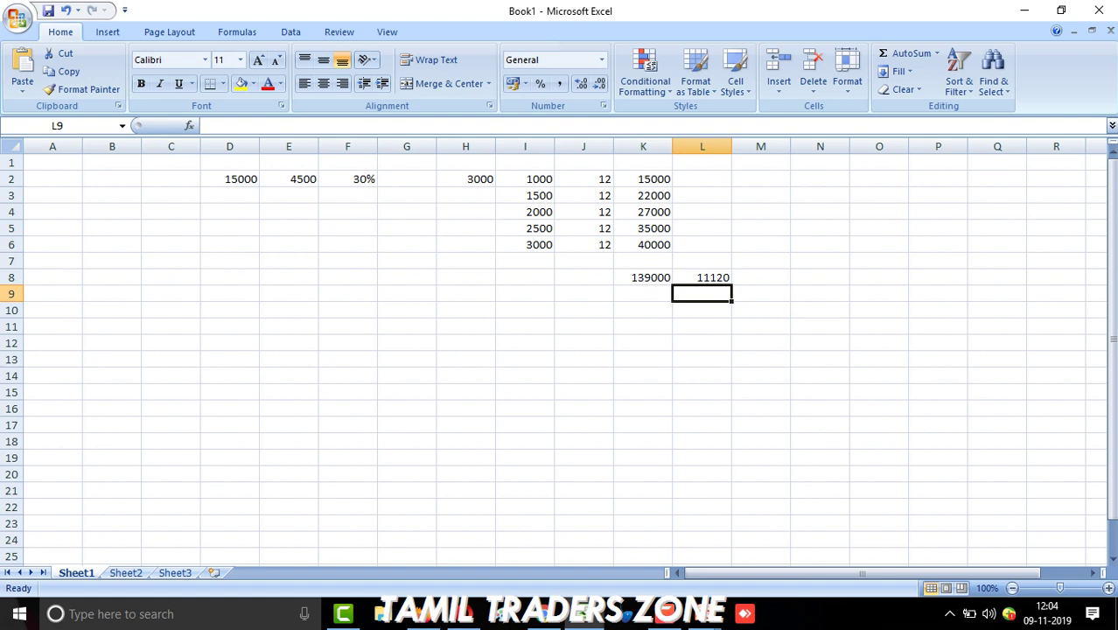
click(702, 277)
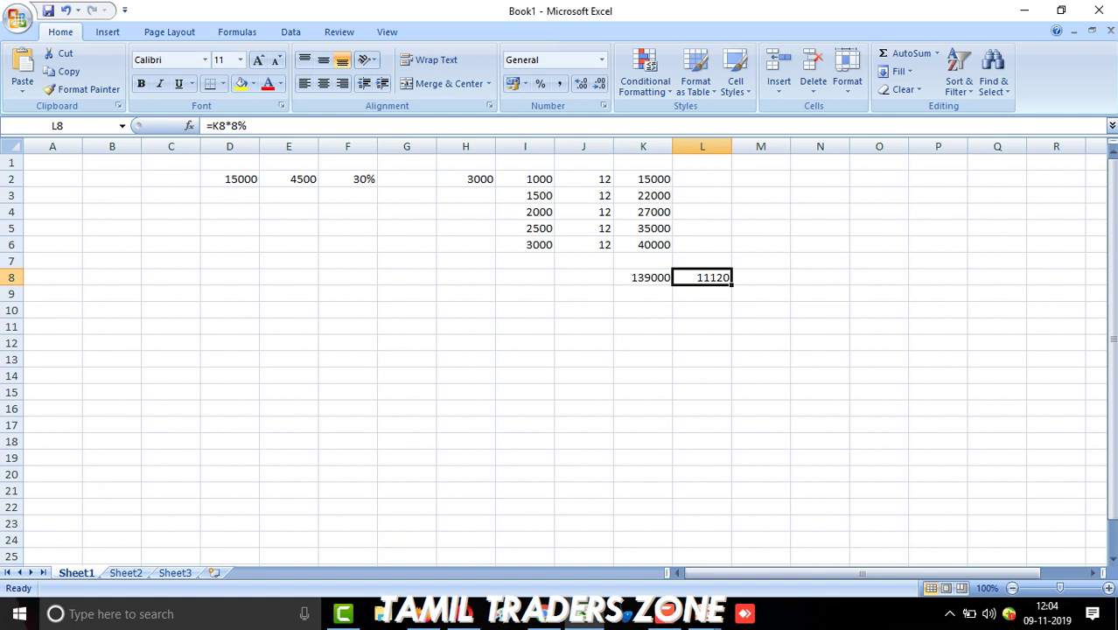
Multiply the 8% amount by 5 in M8 with the formula =L8*5
click(760, 278)
text(=)
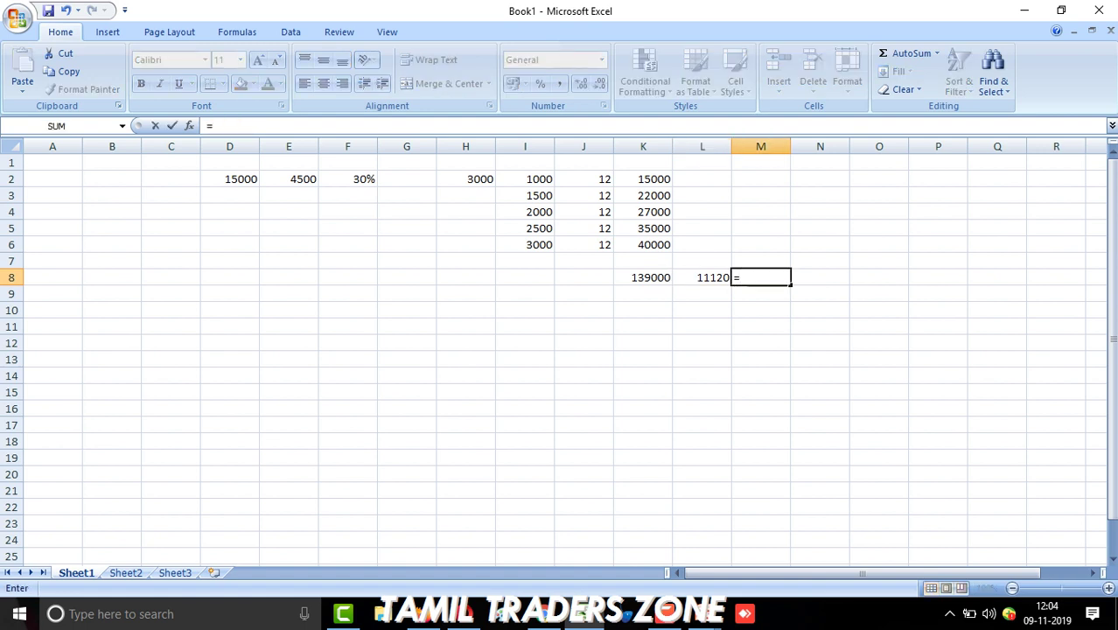
click(702, 277)
text(*5)
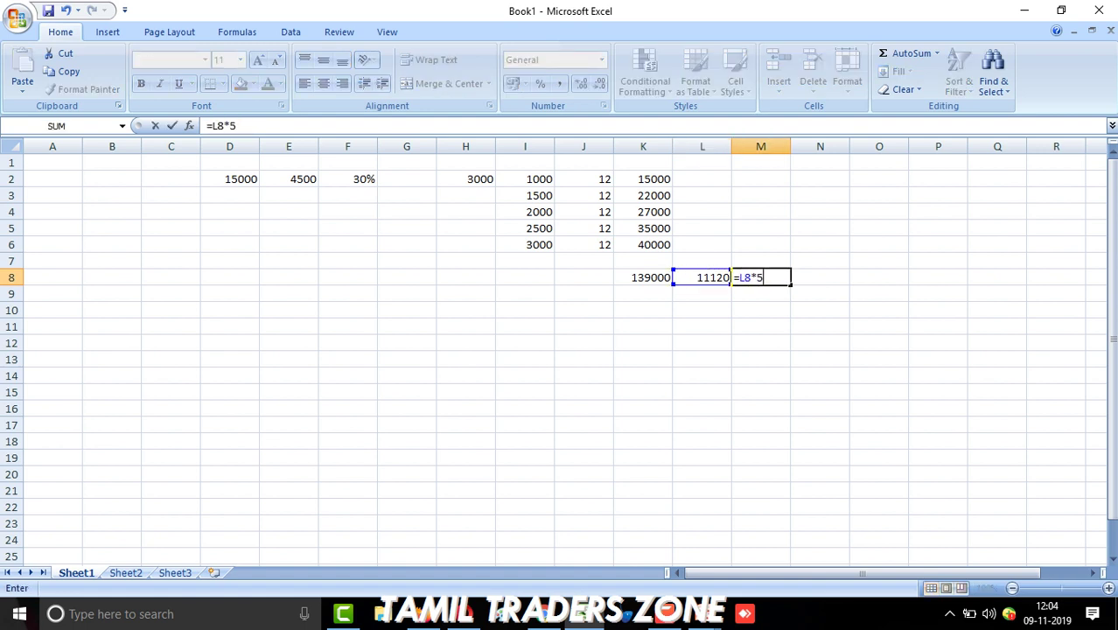
key(Return)
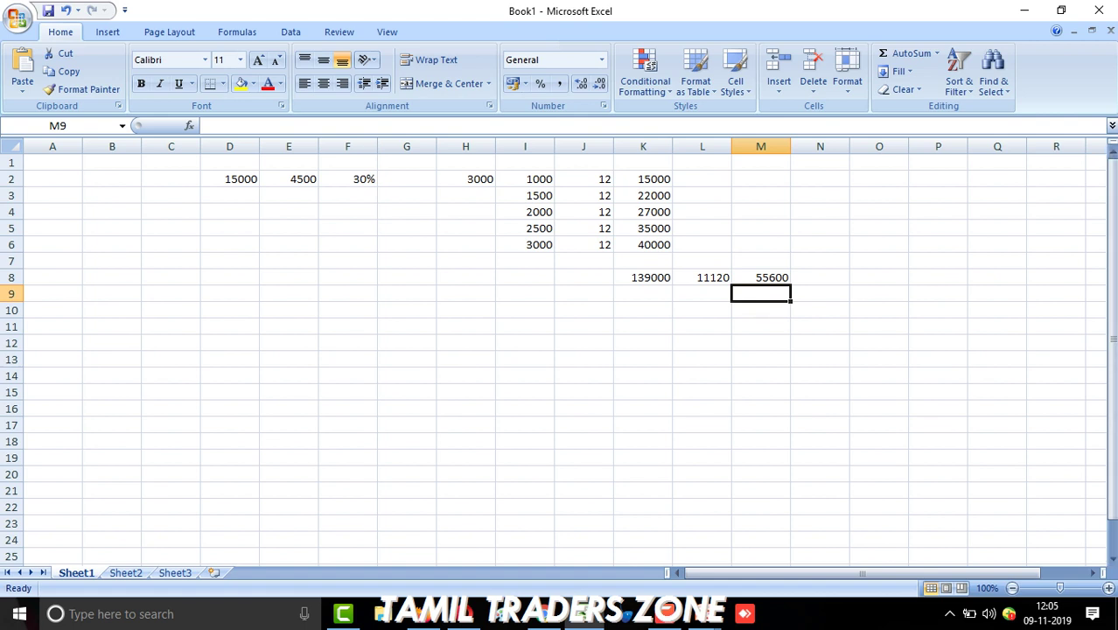
Add the total and the five-fold 8% amount in K9 with =K8+M8, and clear that cell again
click(643, 277)
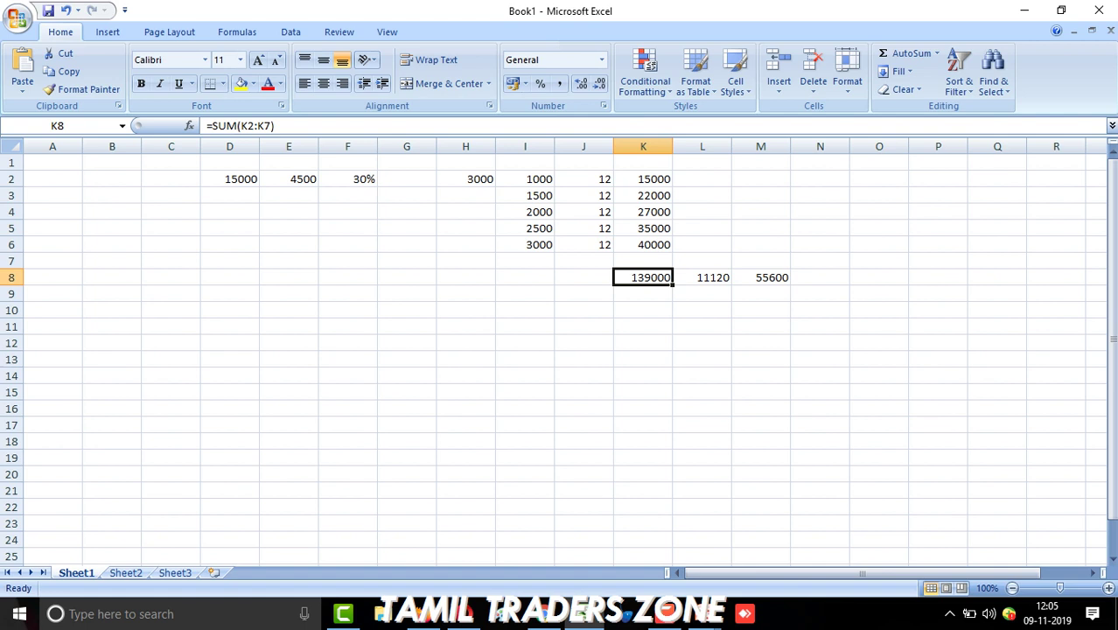
click(643, 294)
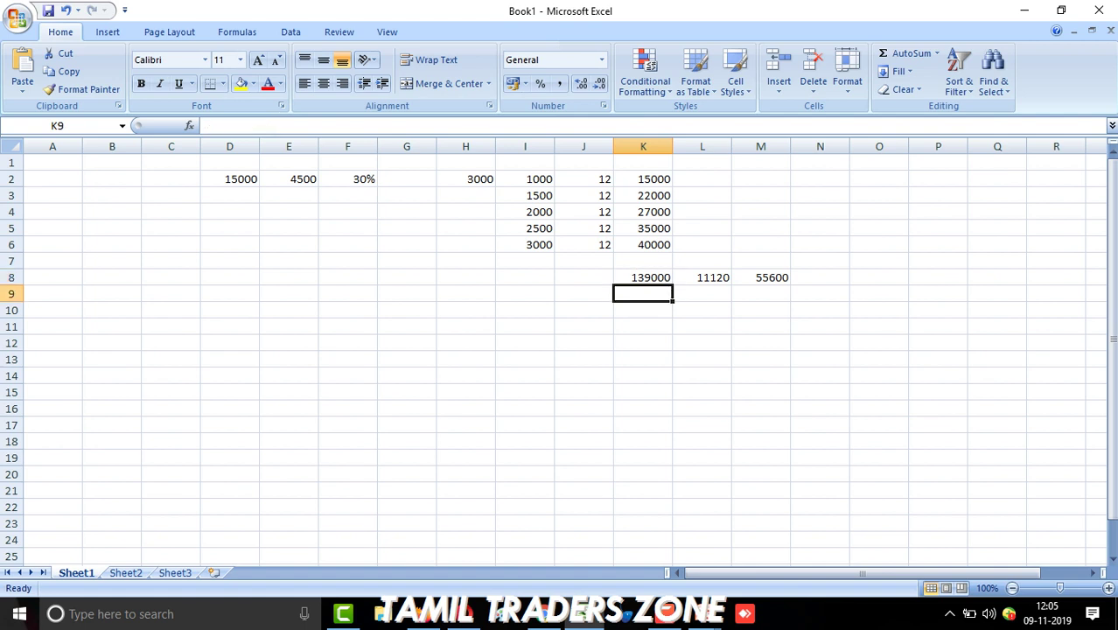
text(=K8+)
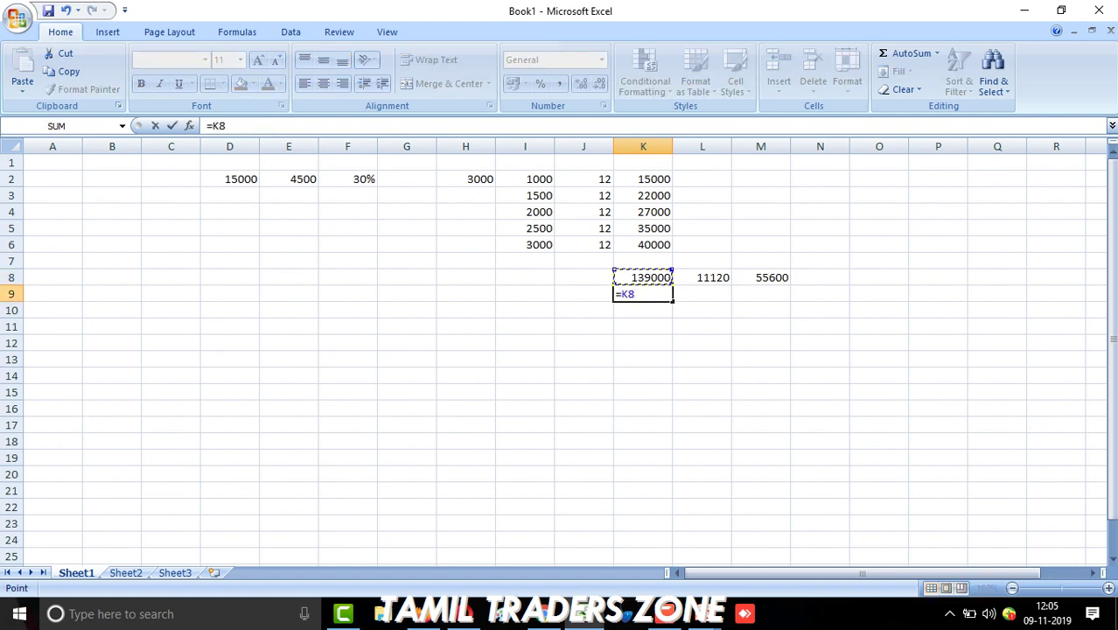
click(761, 261)
click(761, 278)
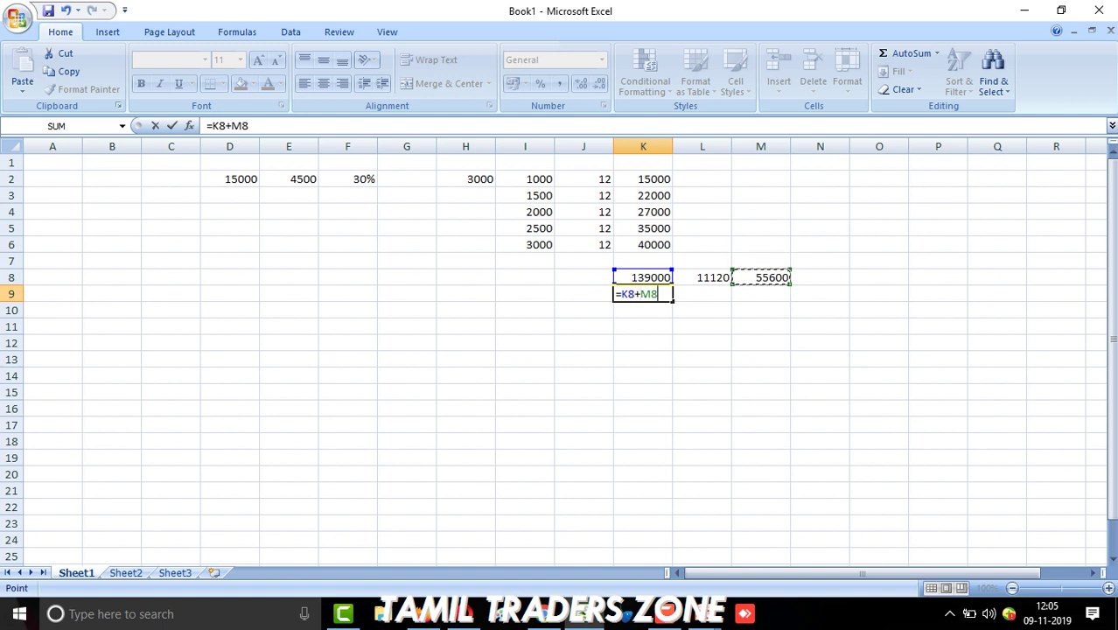
key(Return)
click(643, 294)
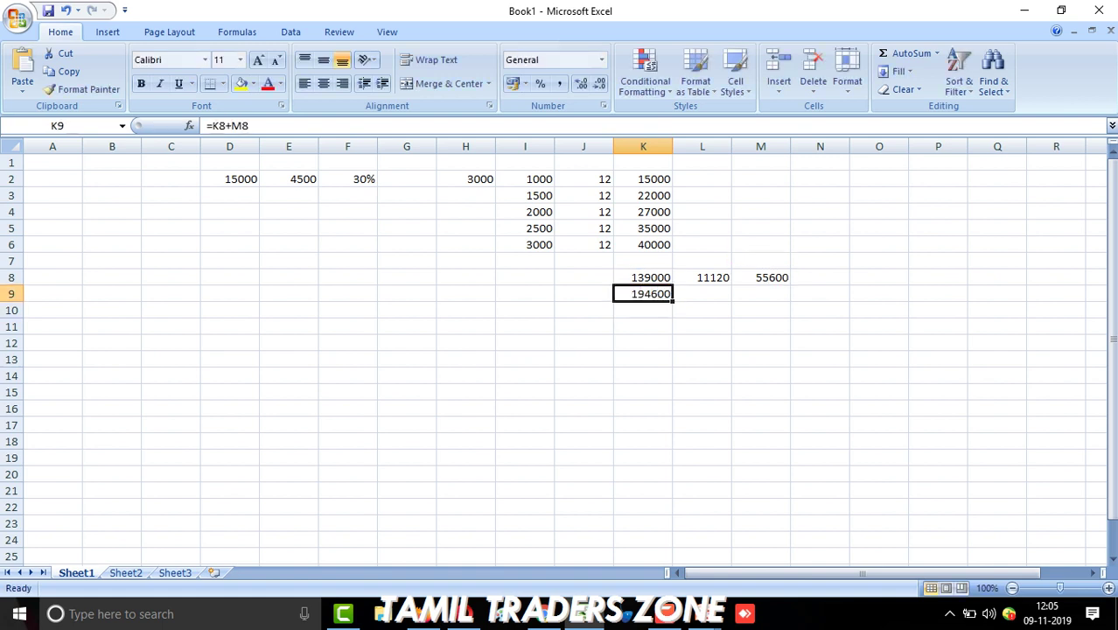
key(Delete)
click(643, 327)
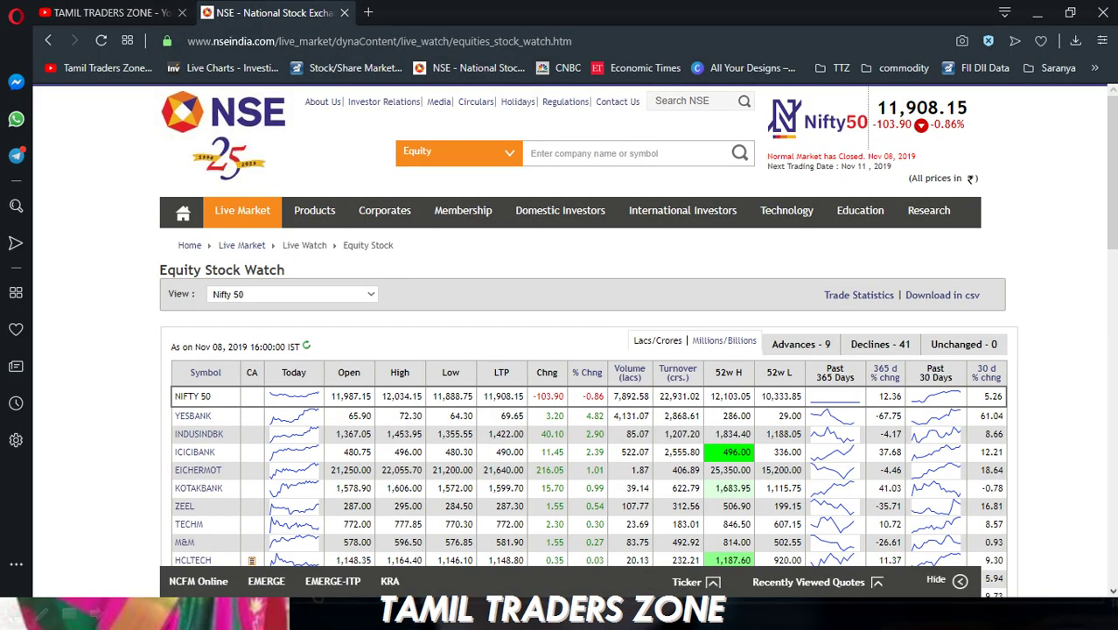
In the web browser, examine the prices and changes of the Nifty 50 stocks in NSE's Equity Stock Watch table
scroll(588, 350, down, 3)
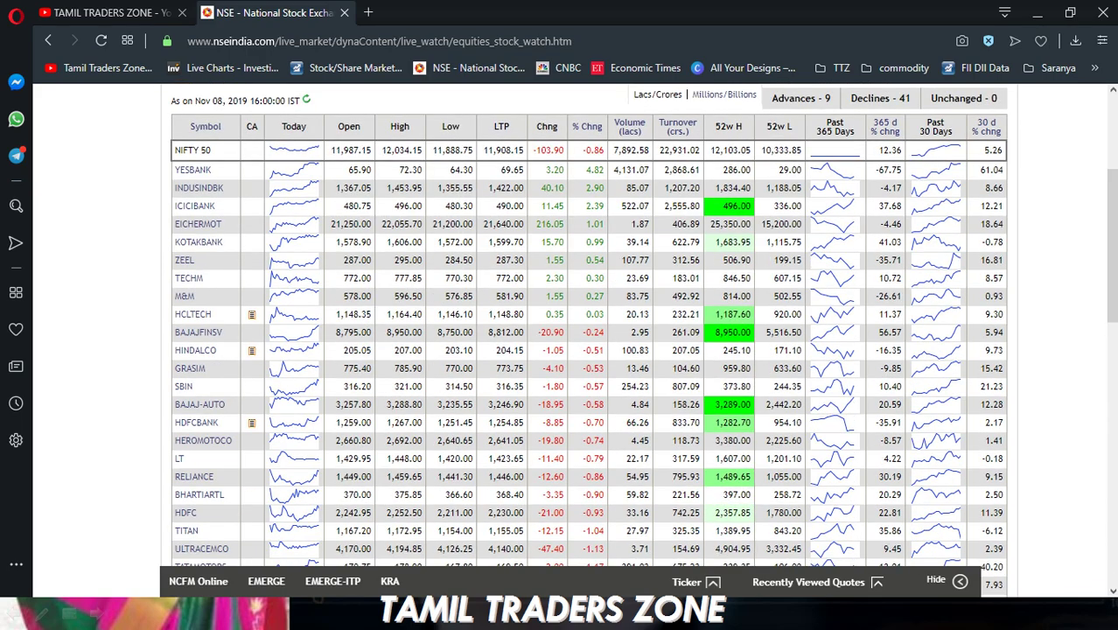
scroll(588, 323, down, 1)
scroll(588, 324, up, 2)
scroll(587, 323, down, 6)
scroll(588, 340, up, 6)
scroll(588, 340, down, 8)
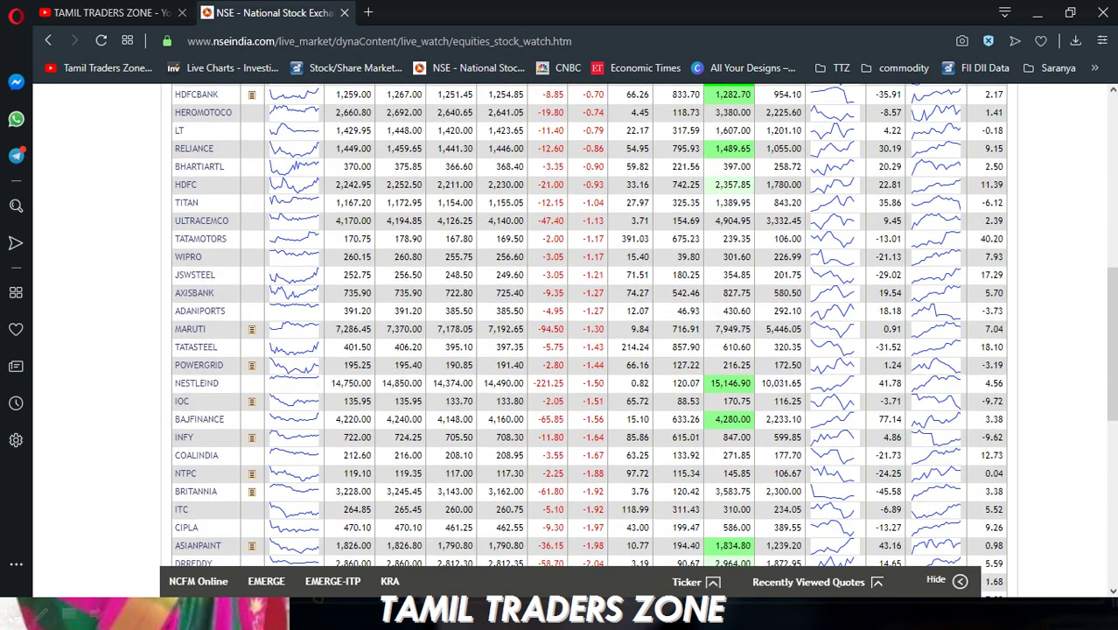
scroll(588, 340, up, 8)
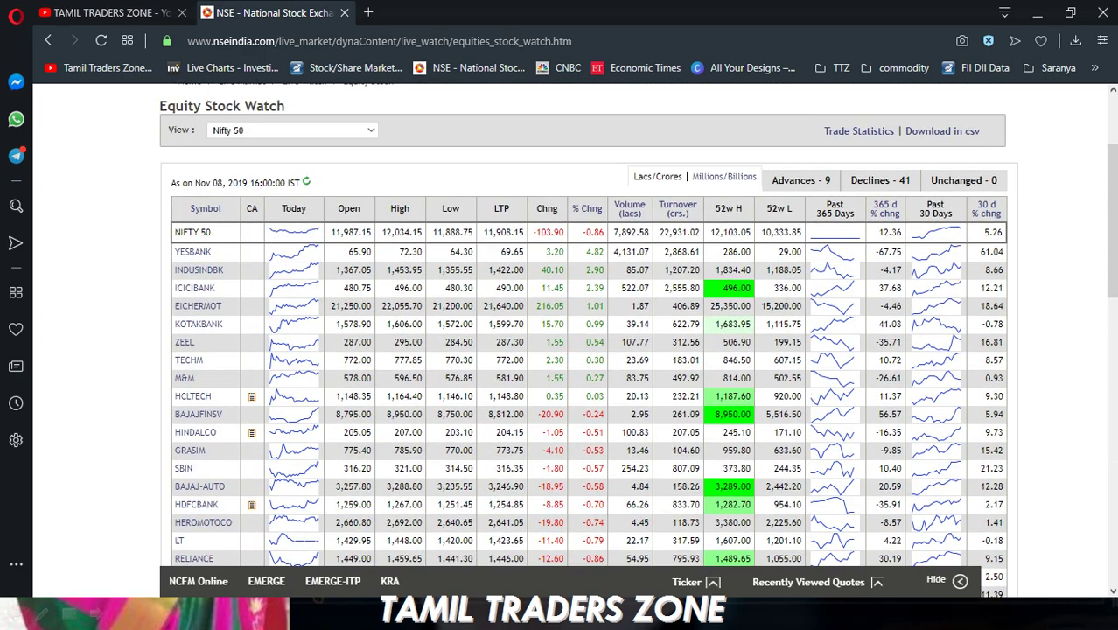
key(alt+Tab)
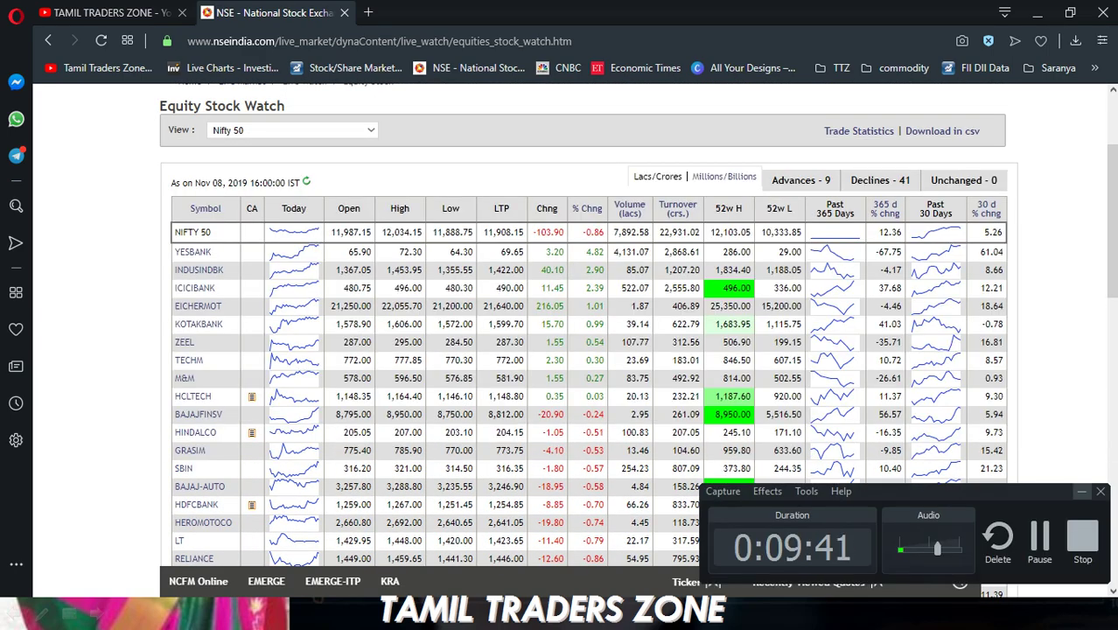
key(alt+Tab)
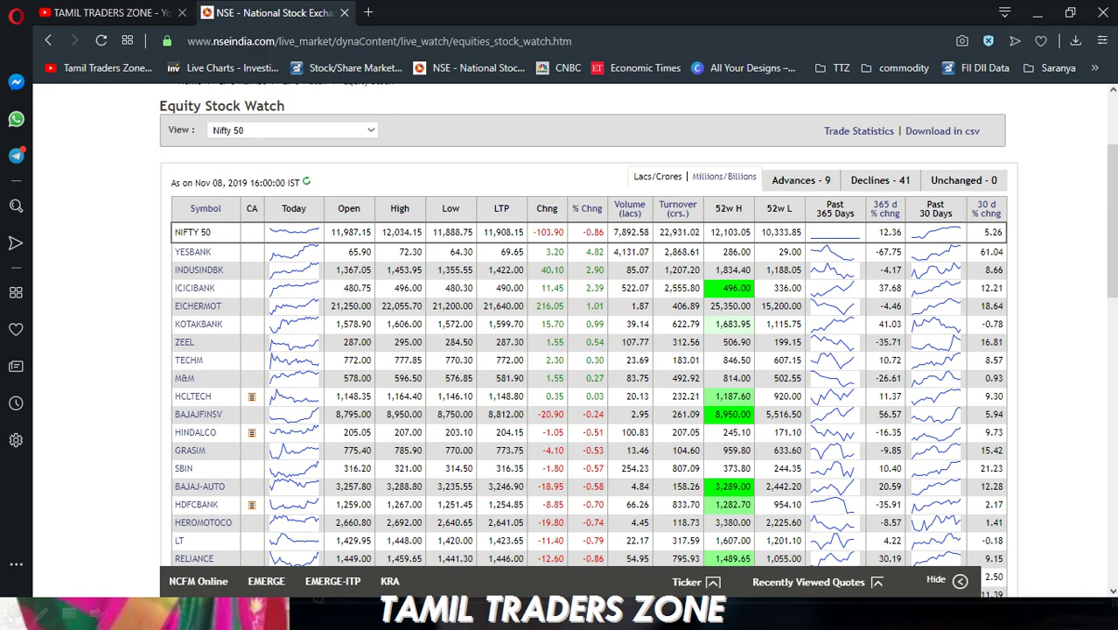
scroll(586, 350, down, 1)
scroll(586, 350, down, 3)
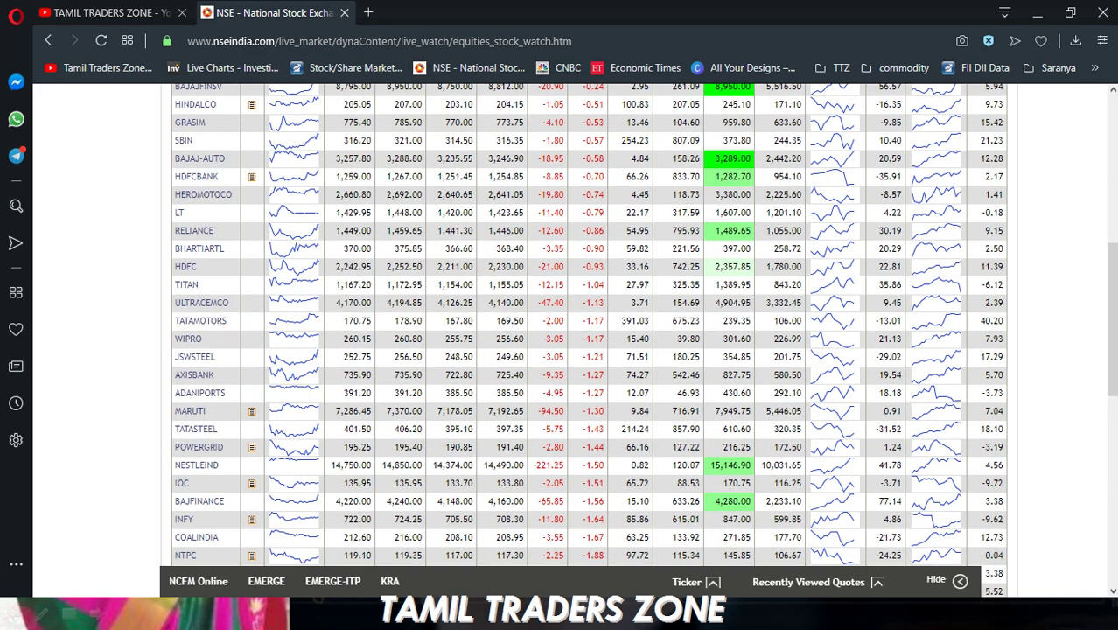
scroll(586, 350, down, 3)
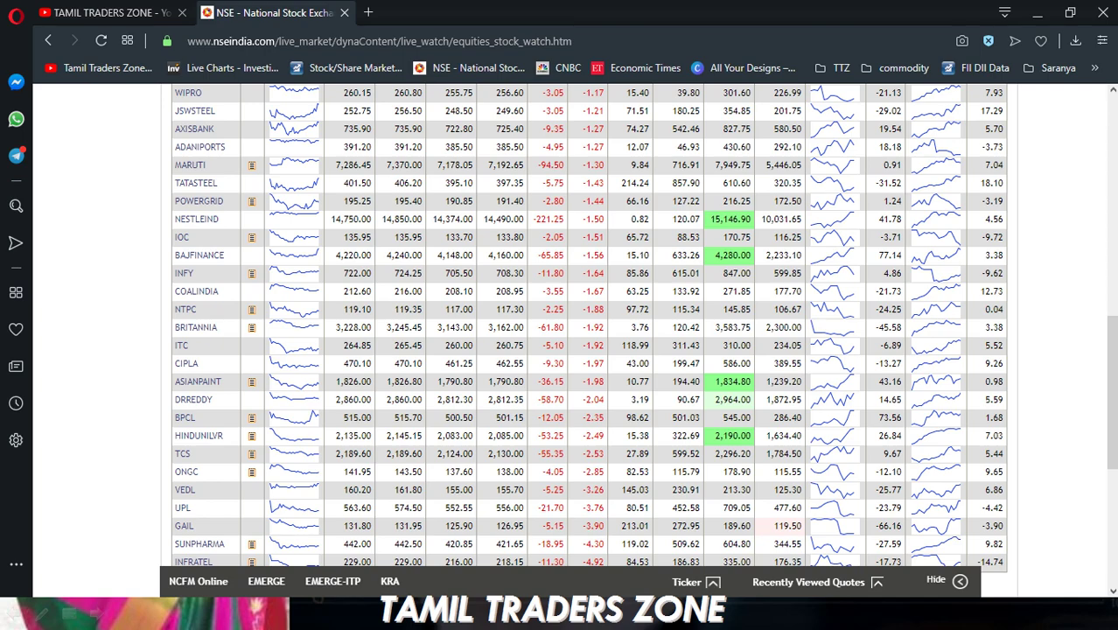
scroll(586, 350, up, 9)
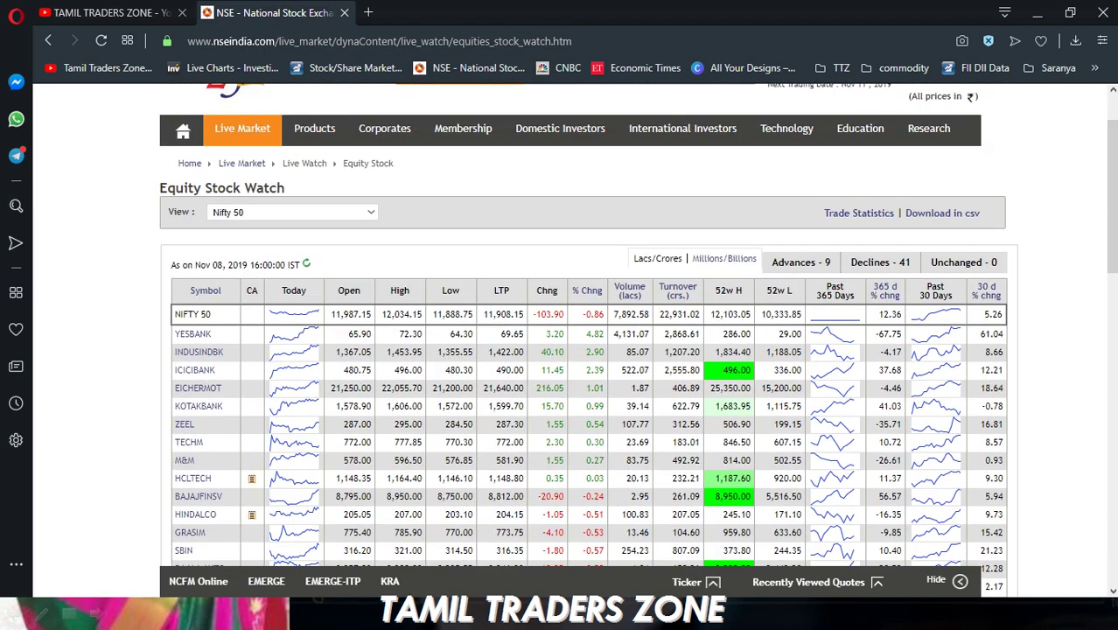
scroll(586, 350, down, 1)
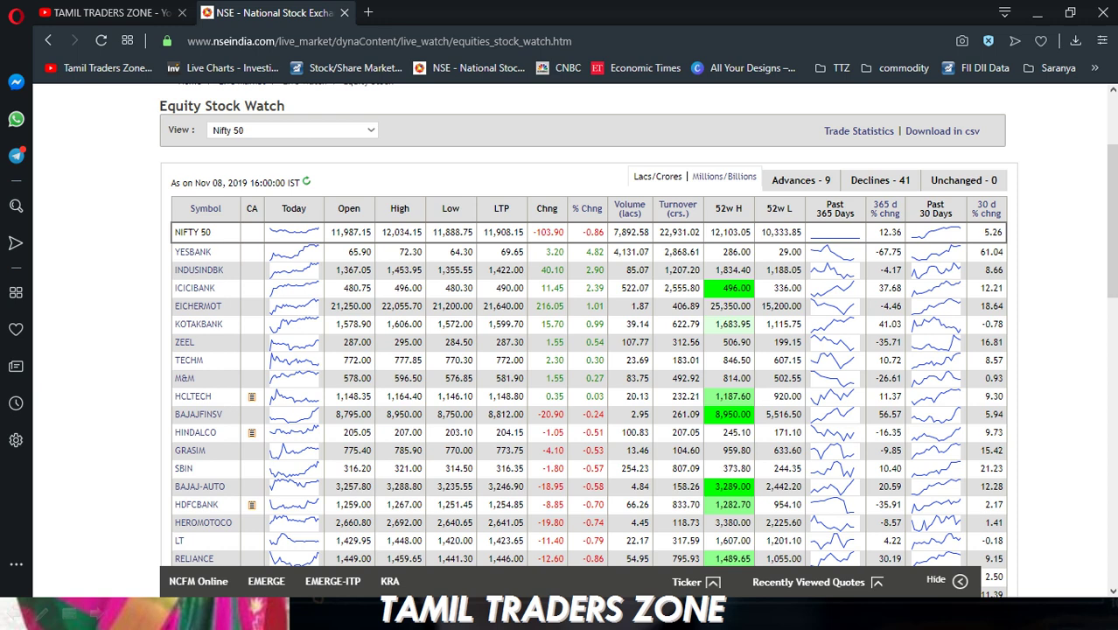
click(367, 12)
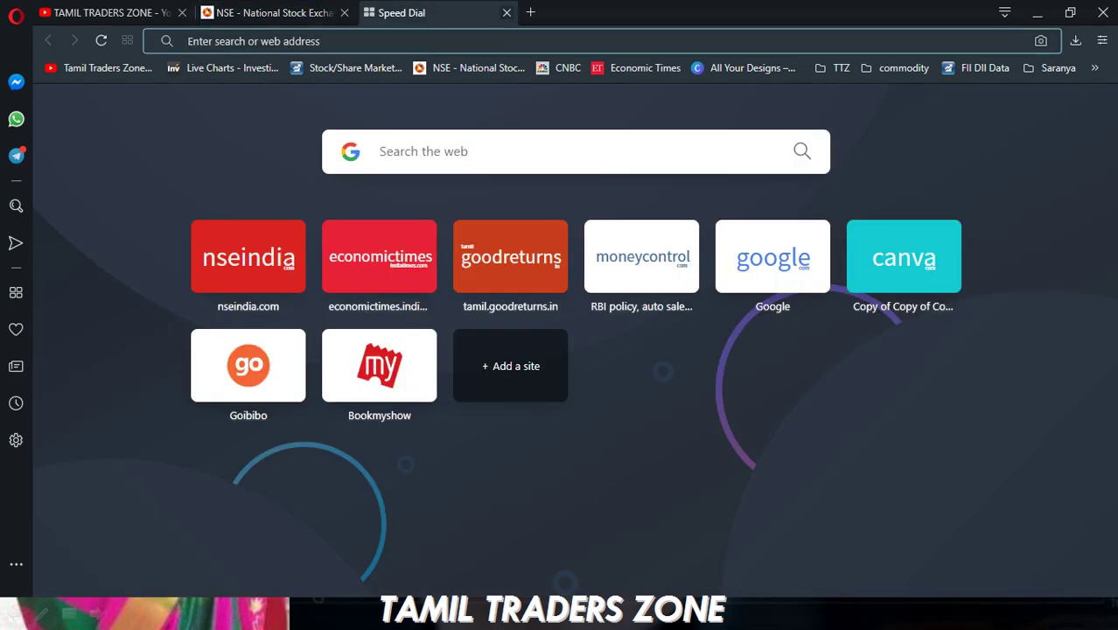
key(ctrl+w)
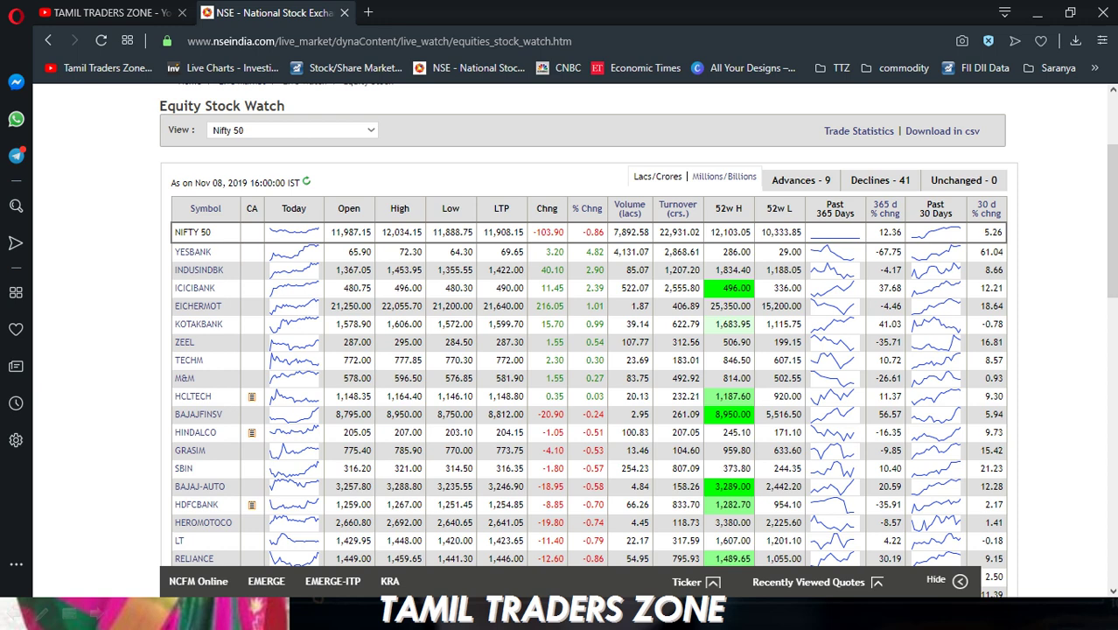